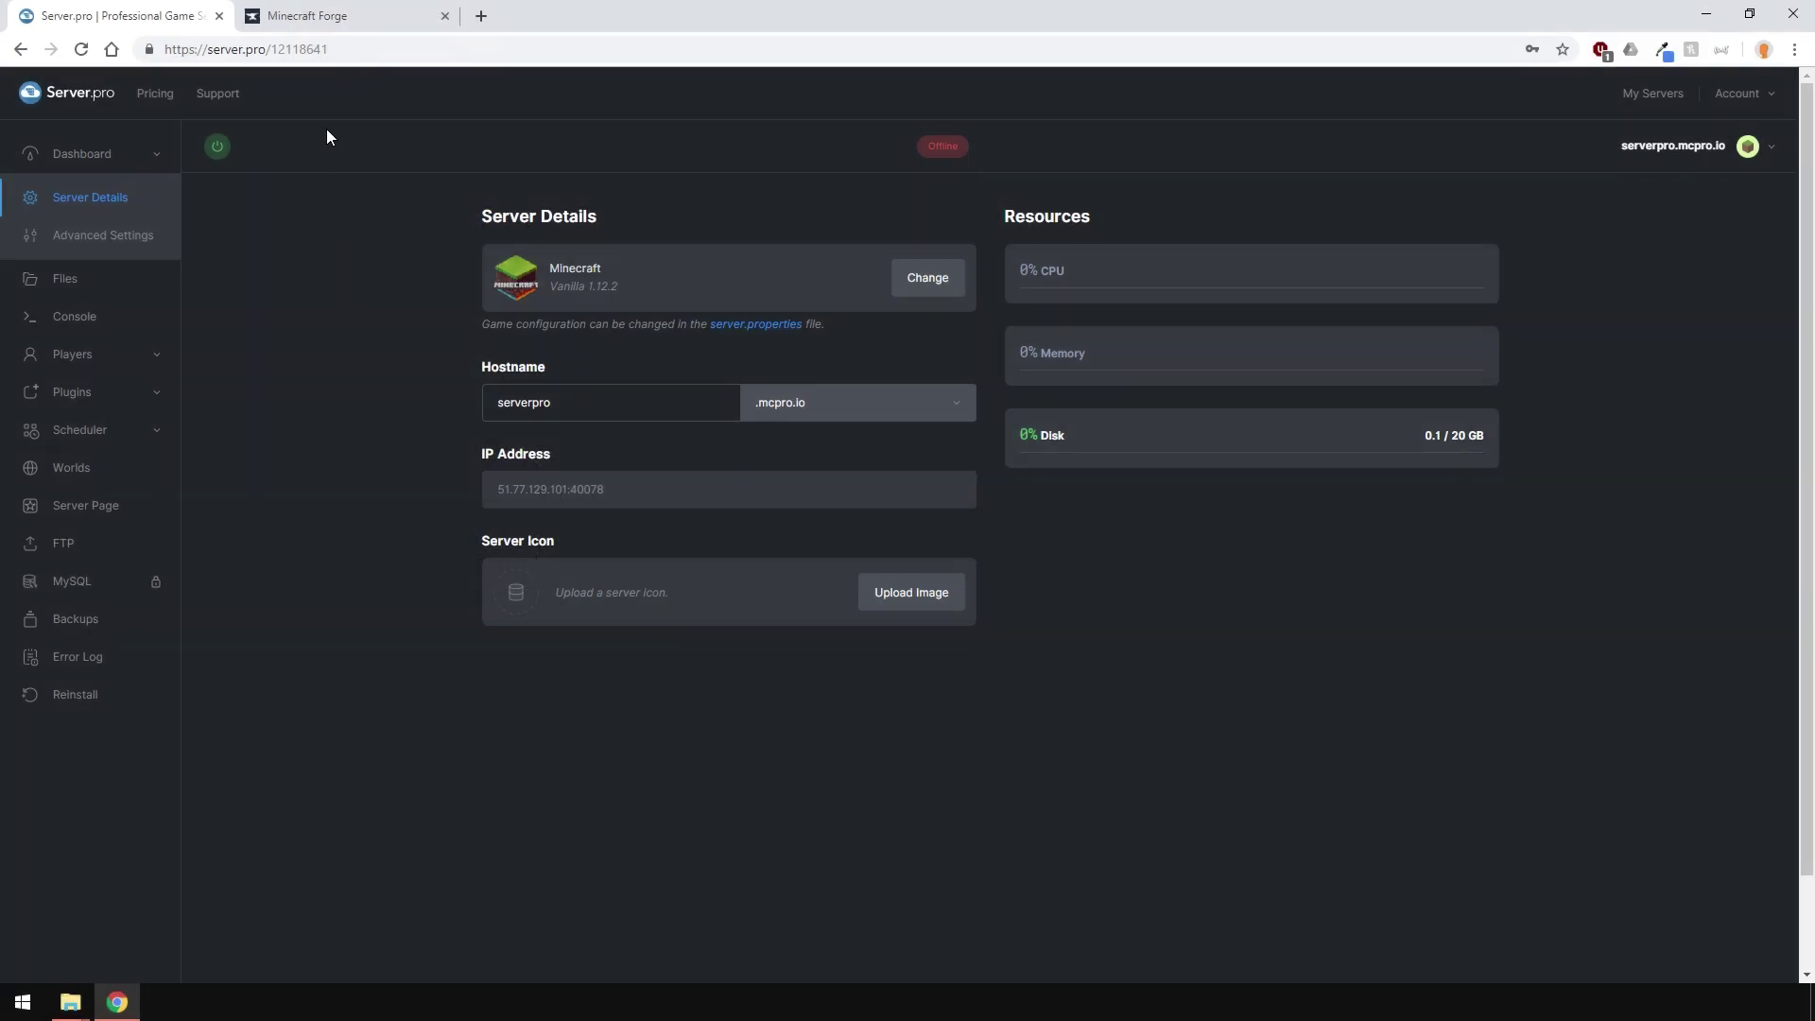
# Bring up the Minecraft Forge downloads page and browse the 1.13, 1.12, 1.11 and 1.10 version groups
pyautogui.click(324, 18)
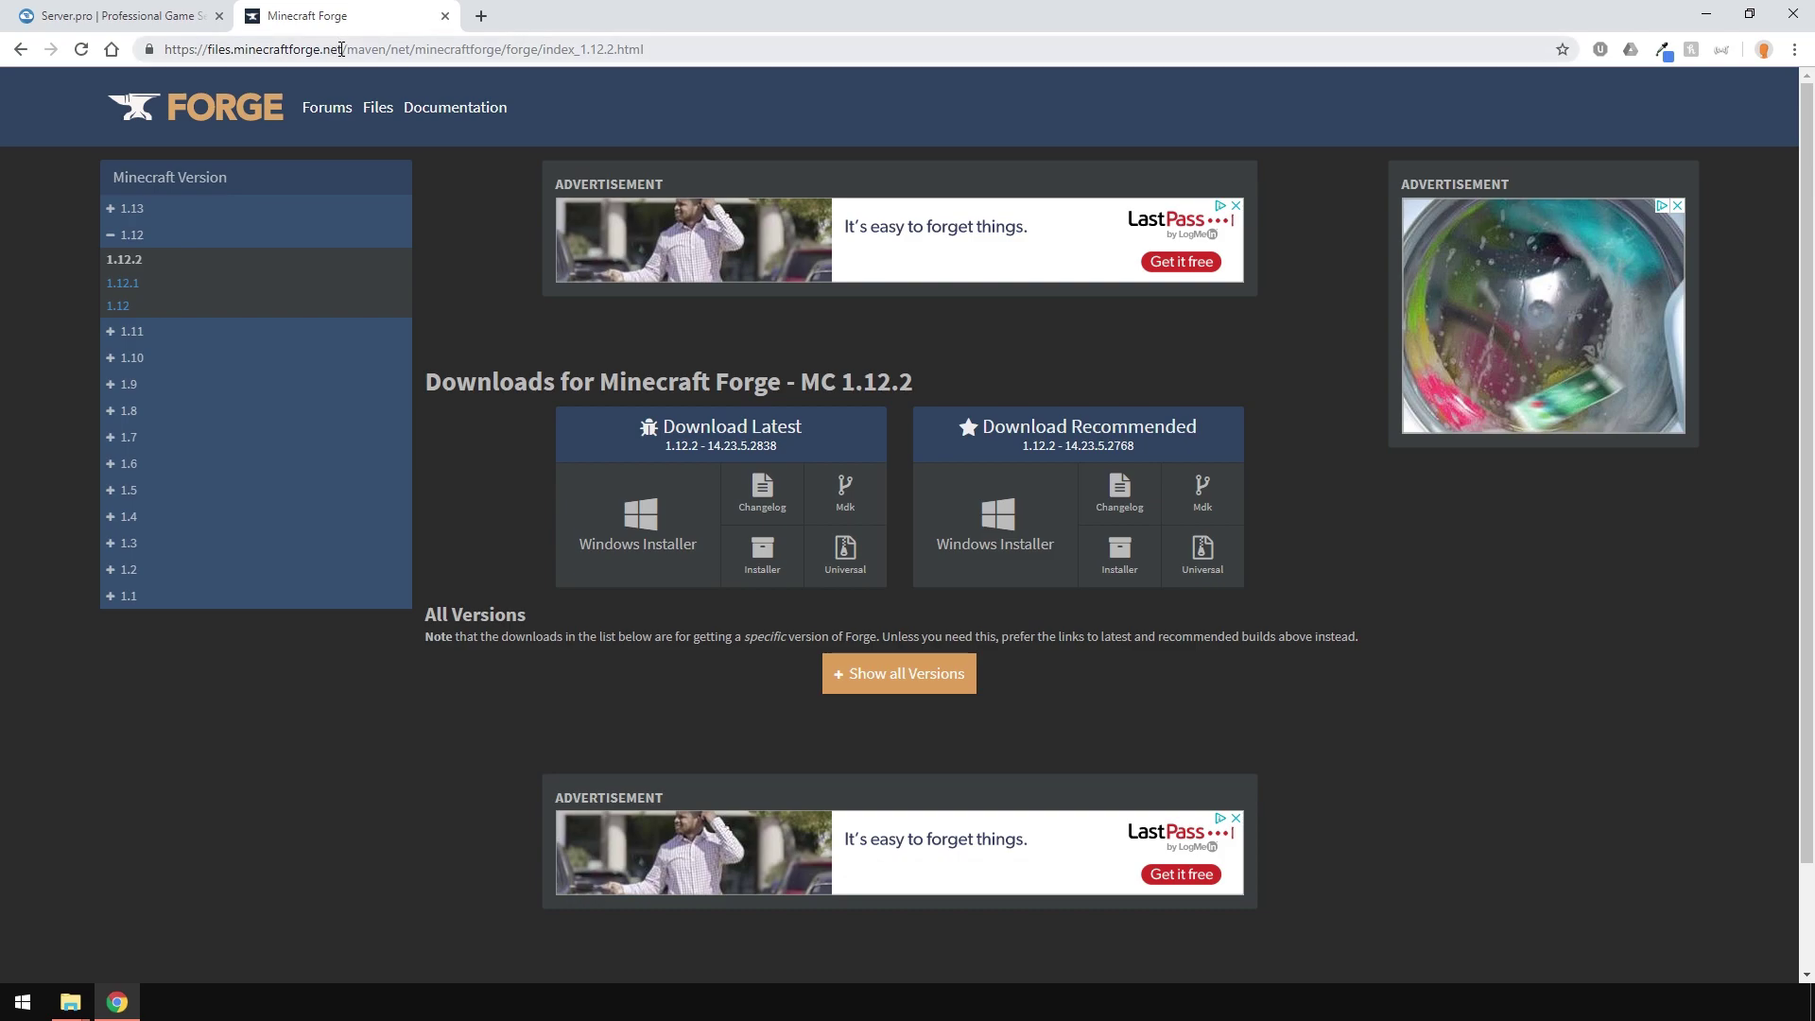
pyautogui.doubleClick(329, 45)
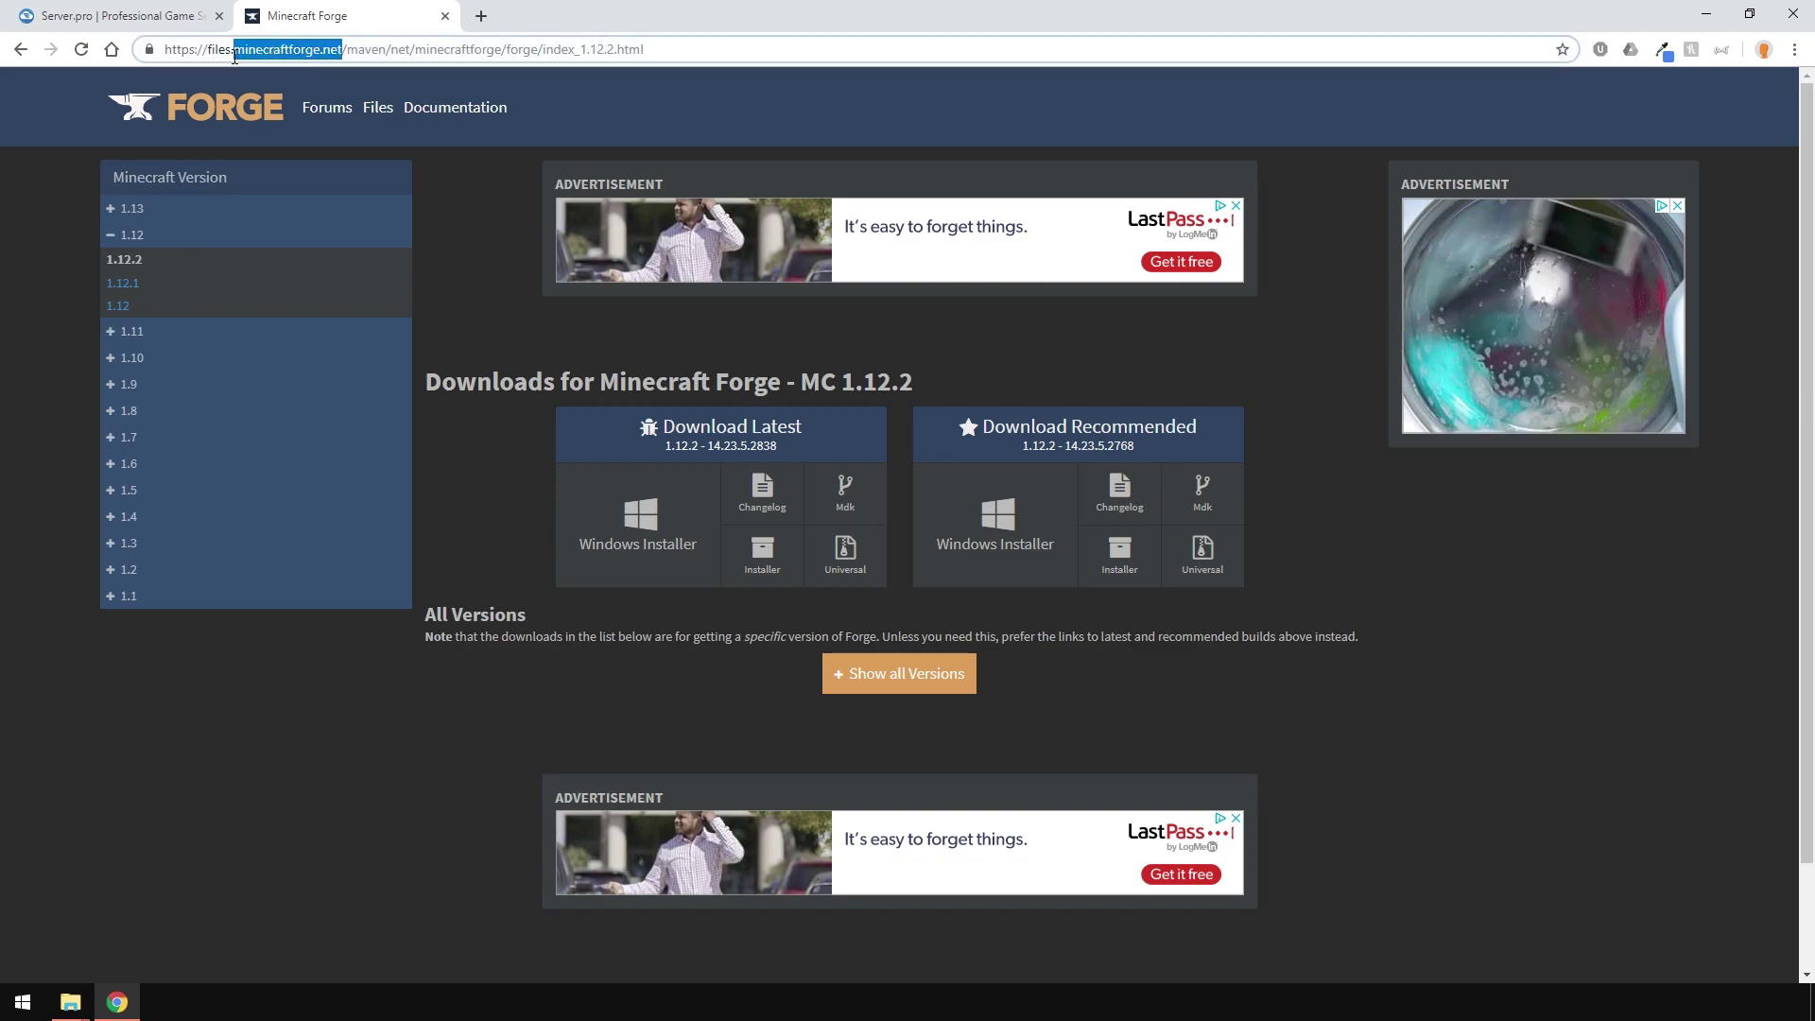
pyautogui.click(149, 258)
pyautogui.click(132, 210)
pyautogui.click(131, 258)
pyautogui.click(131, 258)
pyautogui.click(132, 357)
pyautogui.click(133, 430)
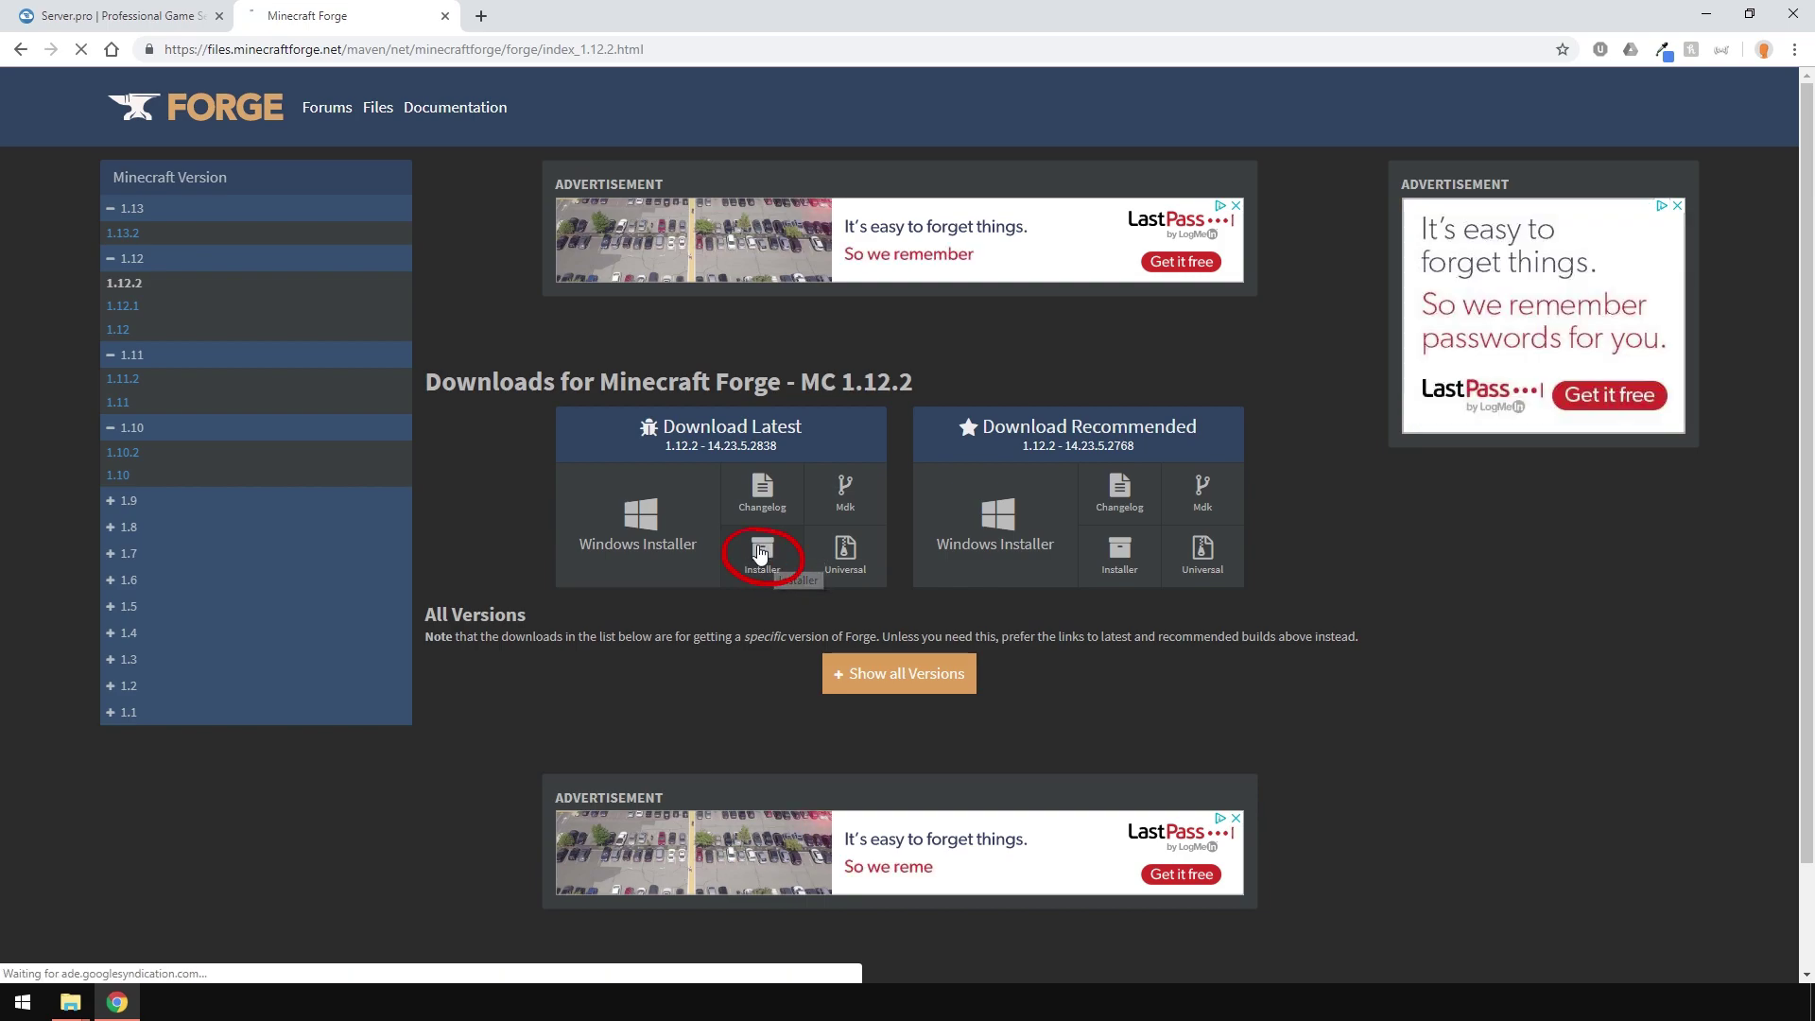
# Download the latest 1.12.2 Forge installer past the adfoc.us ad and keep the jar
pyautogui.click(761, 553)
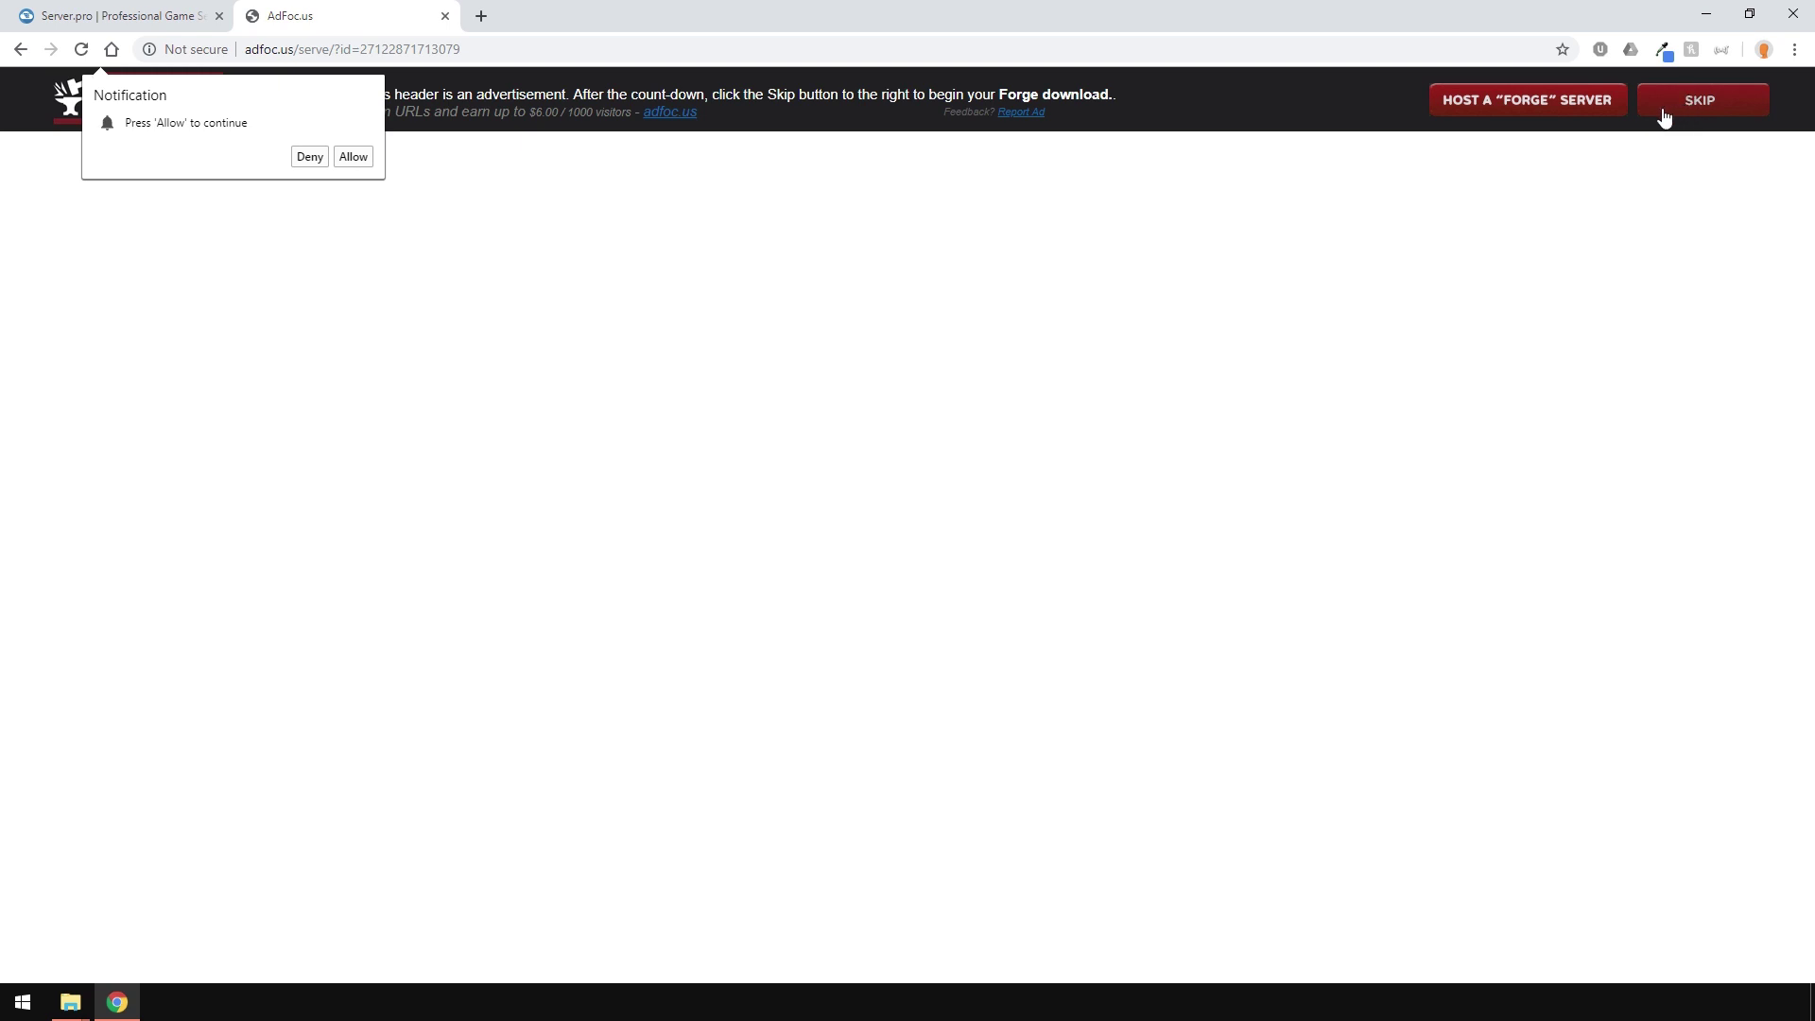
pyautogui.click(1699, 109)
pyautogui.click(336, 963)
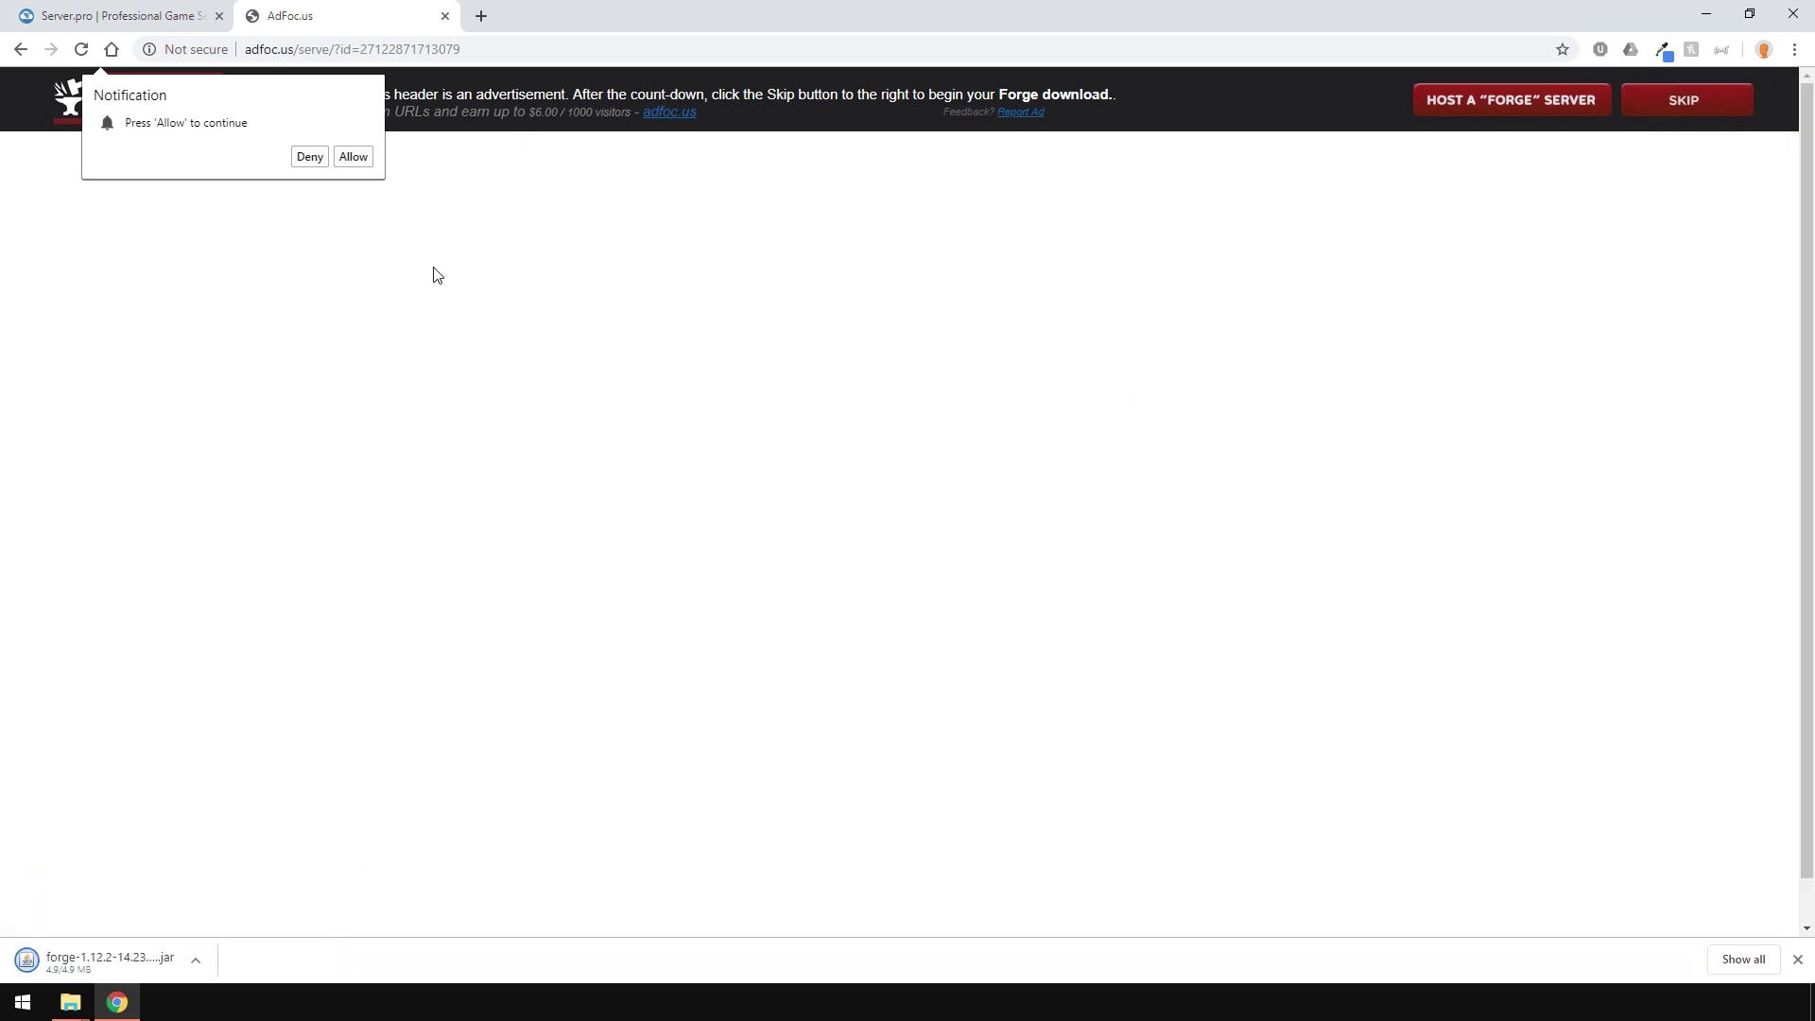
pyautogui.click(445, 16)
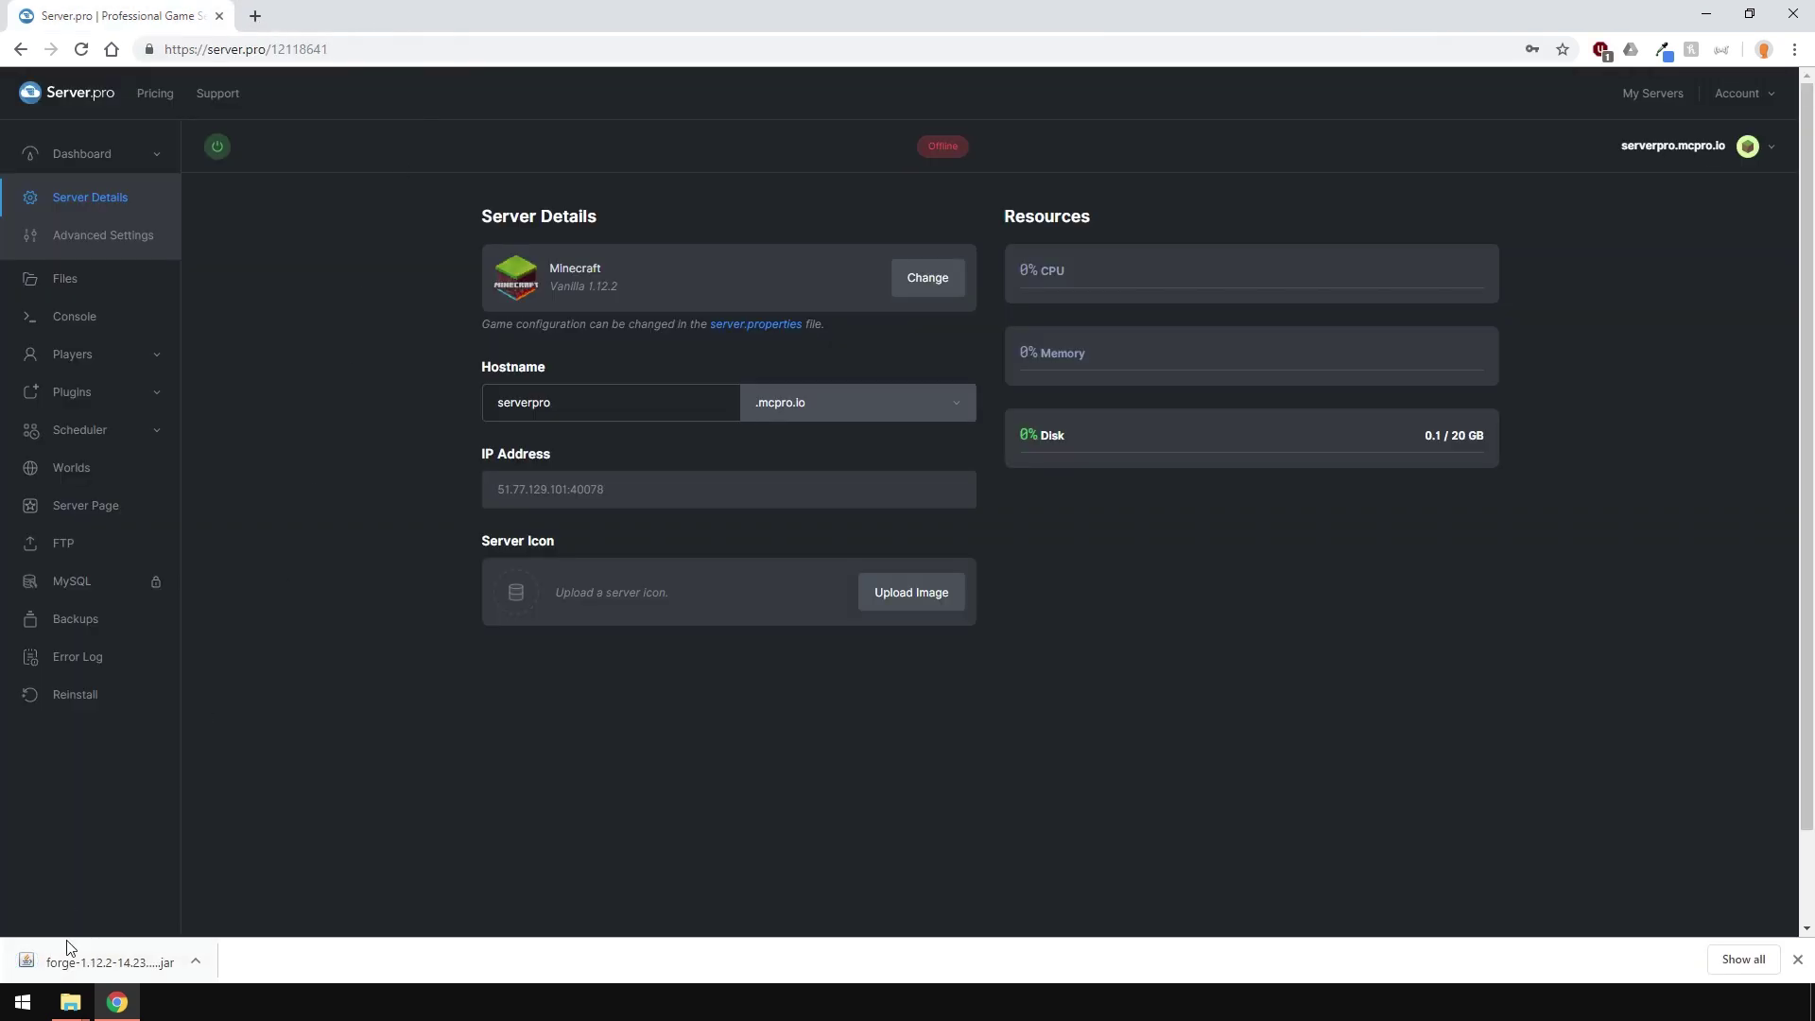
# Launch the Forge installer jar from Downloads and choose Install server
pyautogui.click(71, 1002)
pyautogui.click(209, 930)
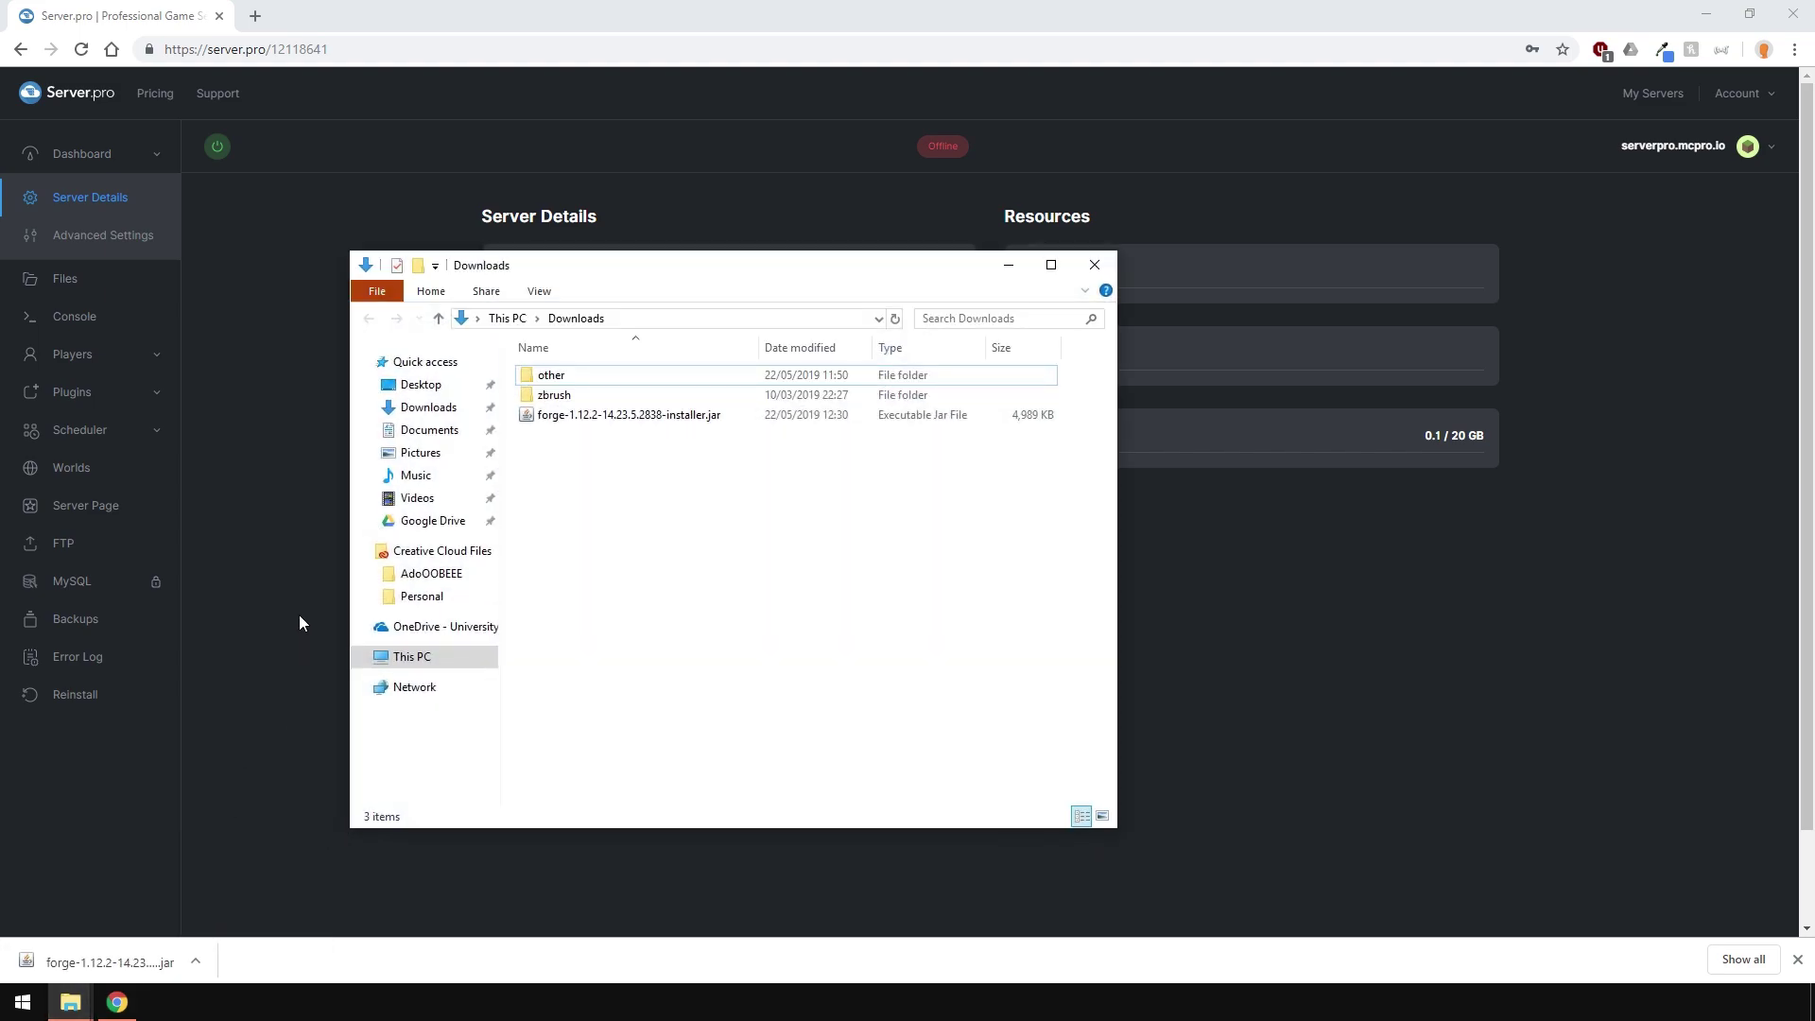
pyautogui.rightClick(577, 416)
pyautogui.click(544, 430)
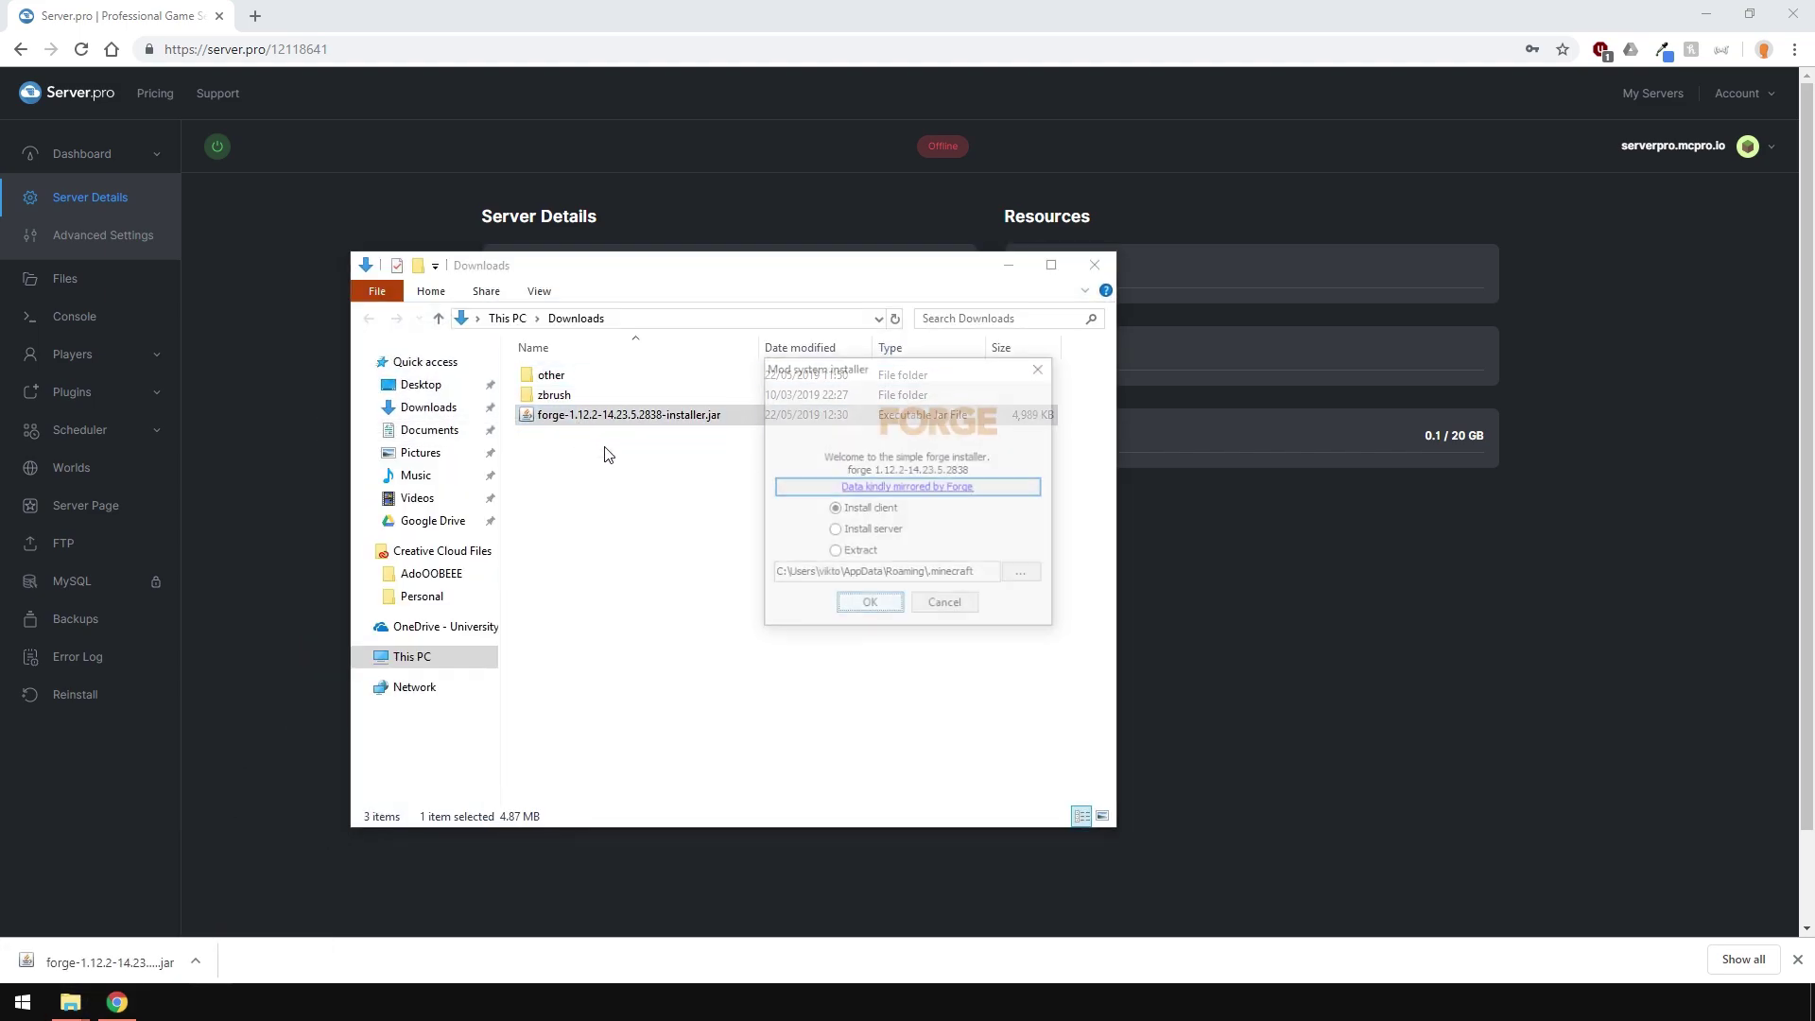
pyautogui.click(836, 531)
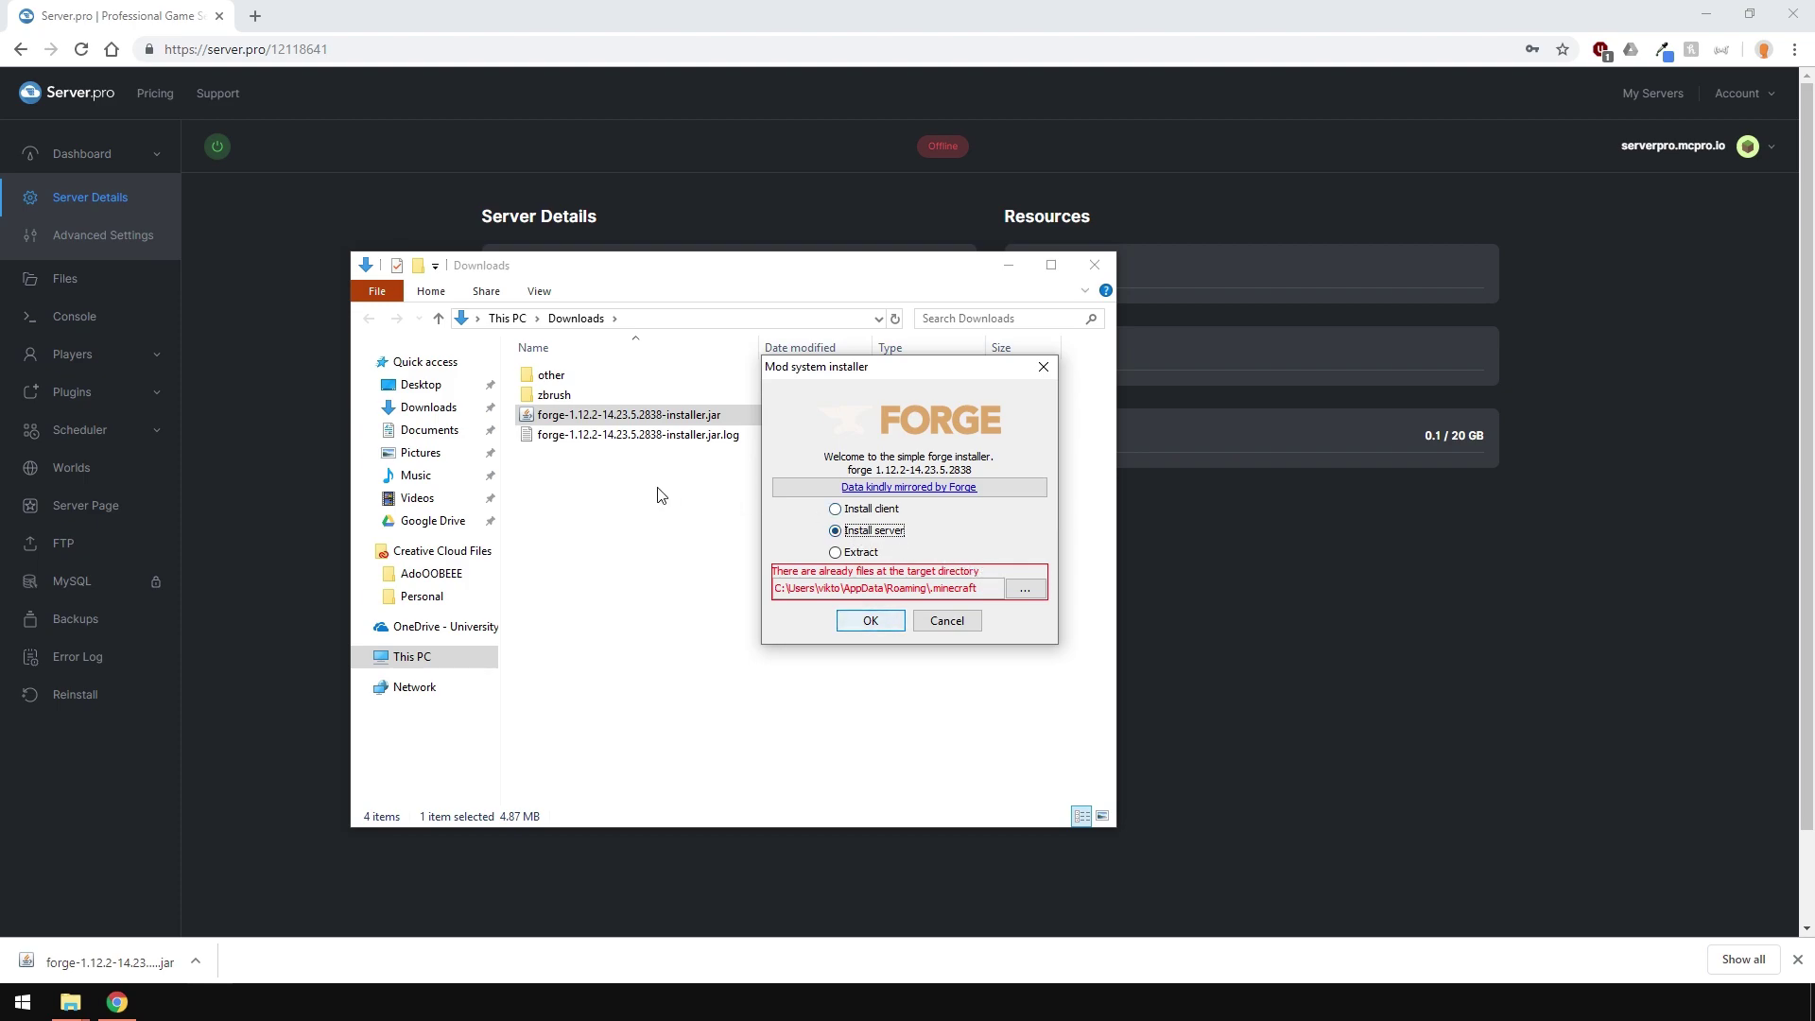
# Create a 'server forge' folder in Downloads and return to the Forge installer
pyautogui.rightClick(609, 499)
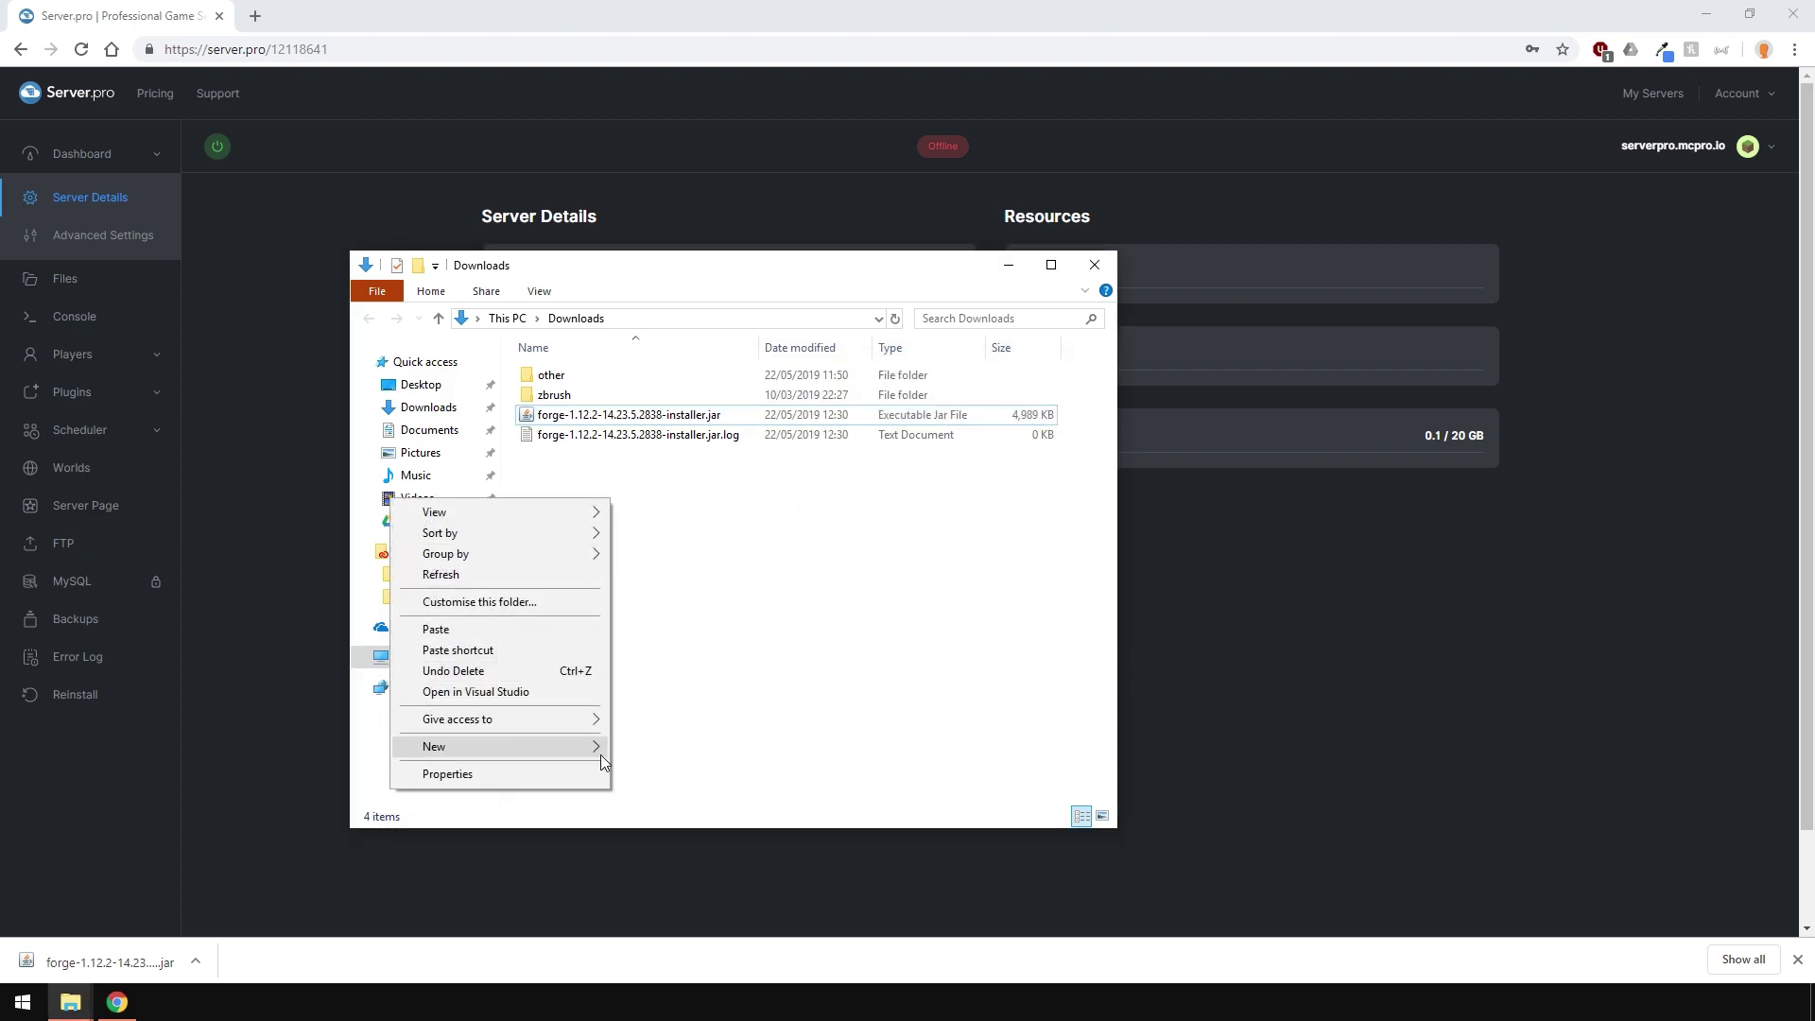
pyautogui.click(652, 748)
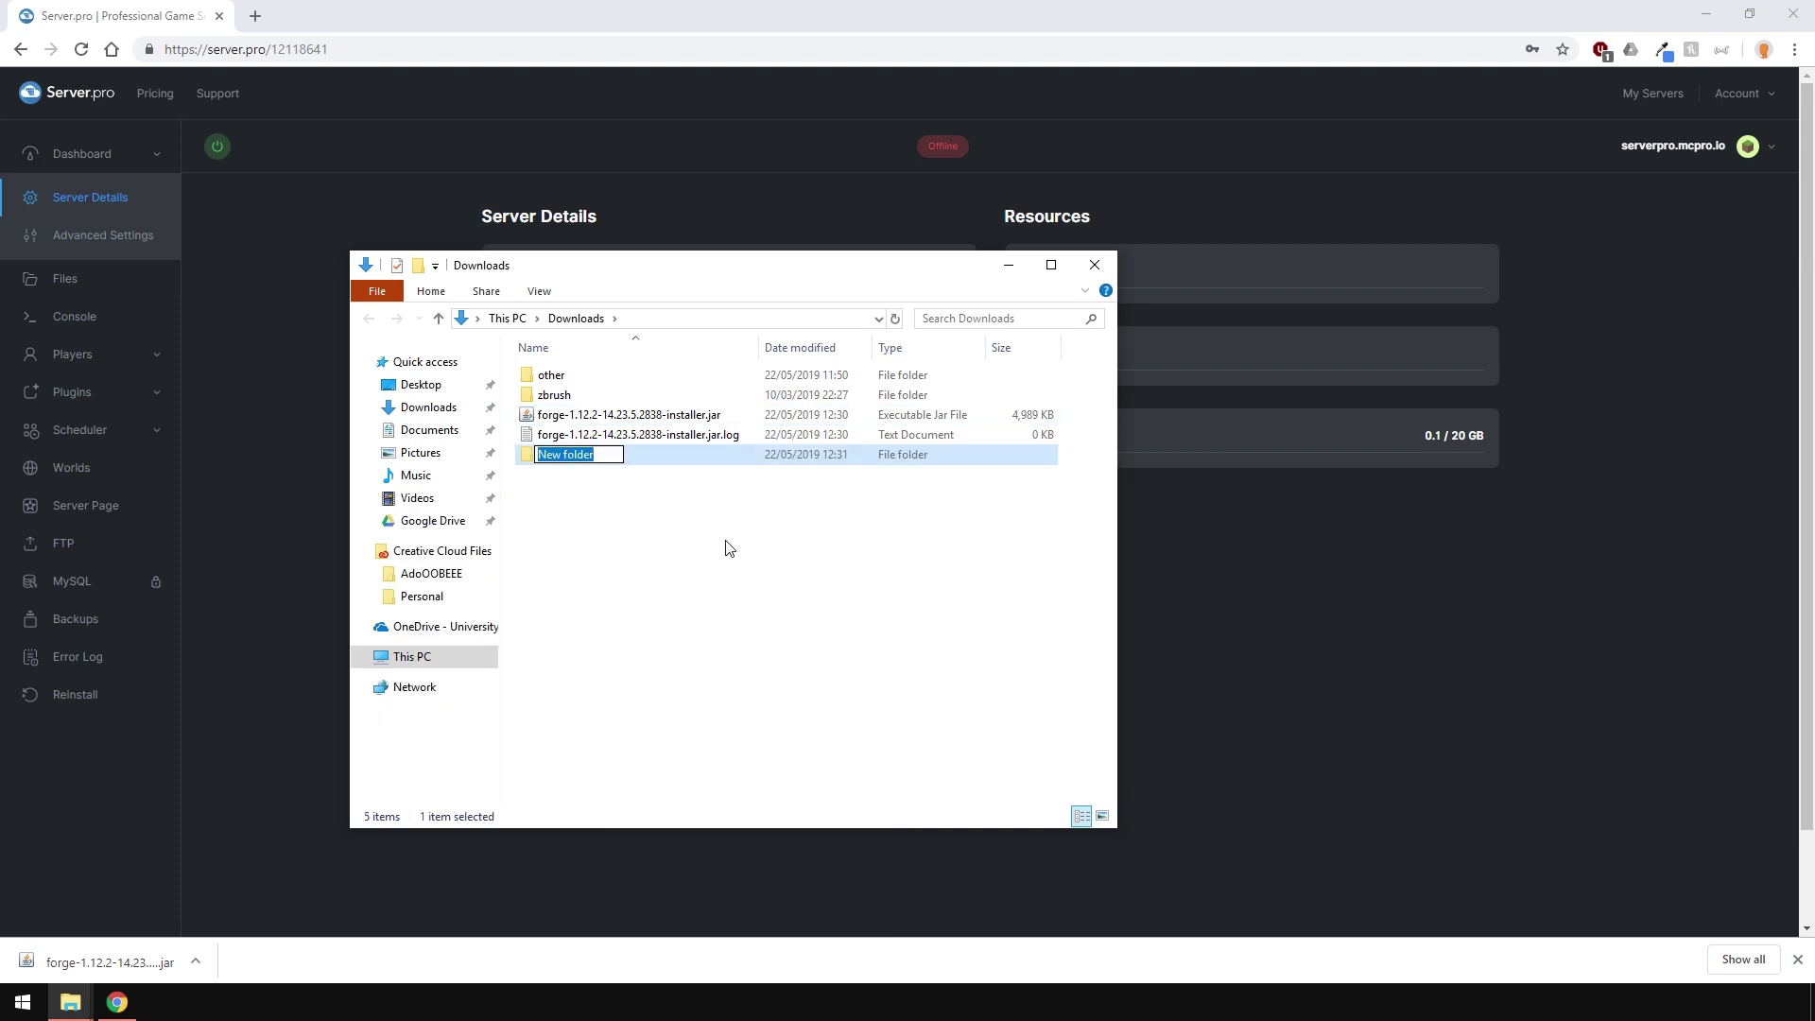
pyautogui.write('server forge')
pyautogui.press('Return')
pyautogui.click(729, 548)
pyautogui.click(189, 957)
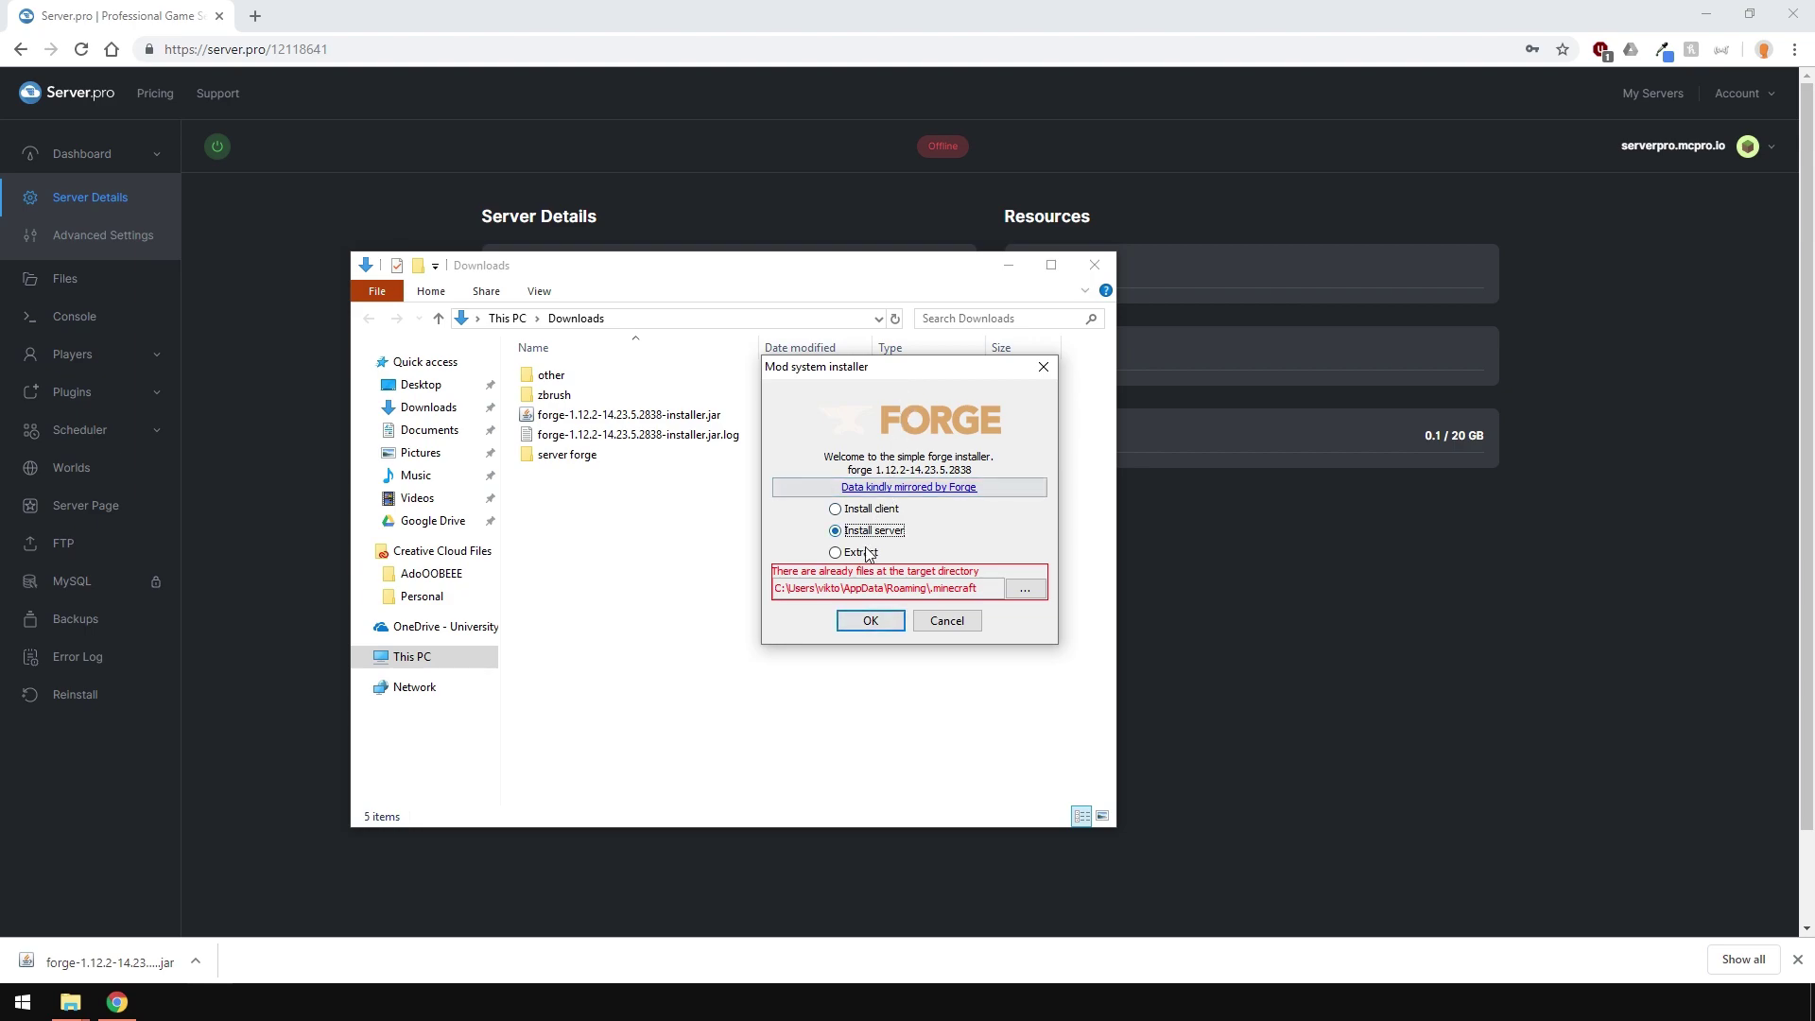
# Set the install location to Downloads\server forge and install the Forge 1.12.2 server there
pyautogui.click(1024, 588)
pyautogui.click(677, 590)
pyautogui.doubleClick(775, 412)
pyautogui.click(770, 397)
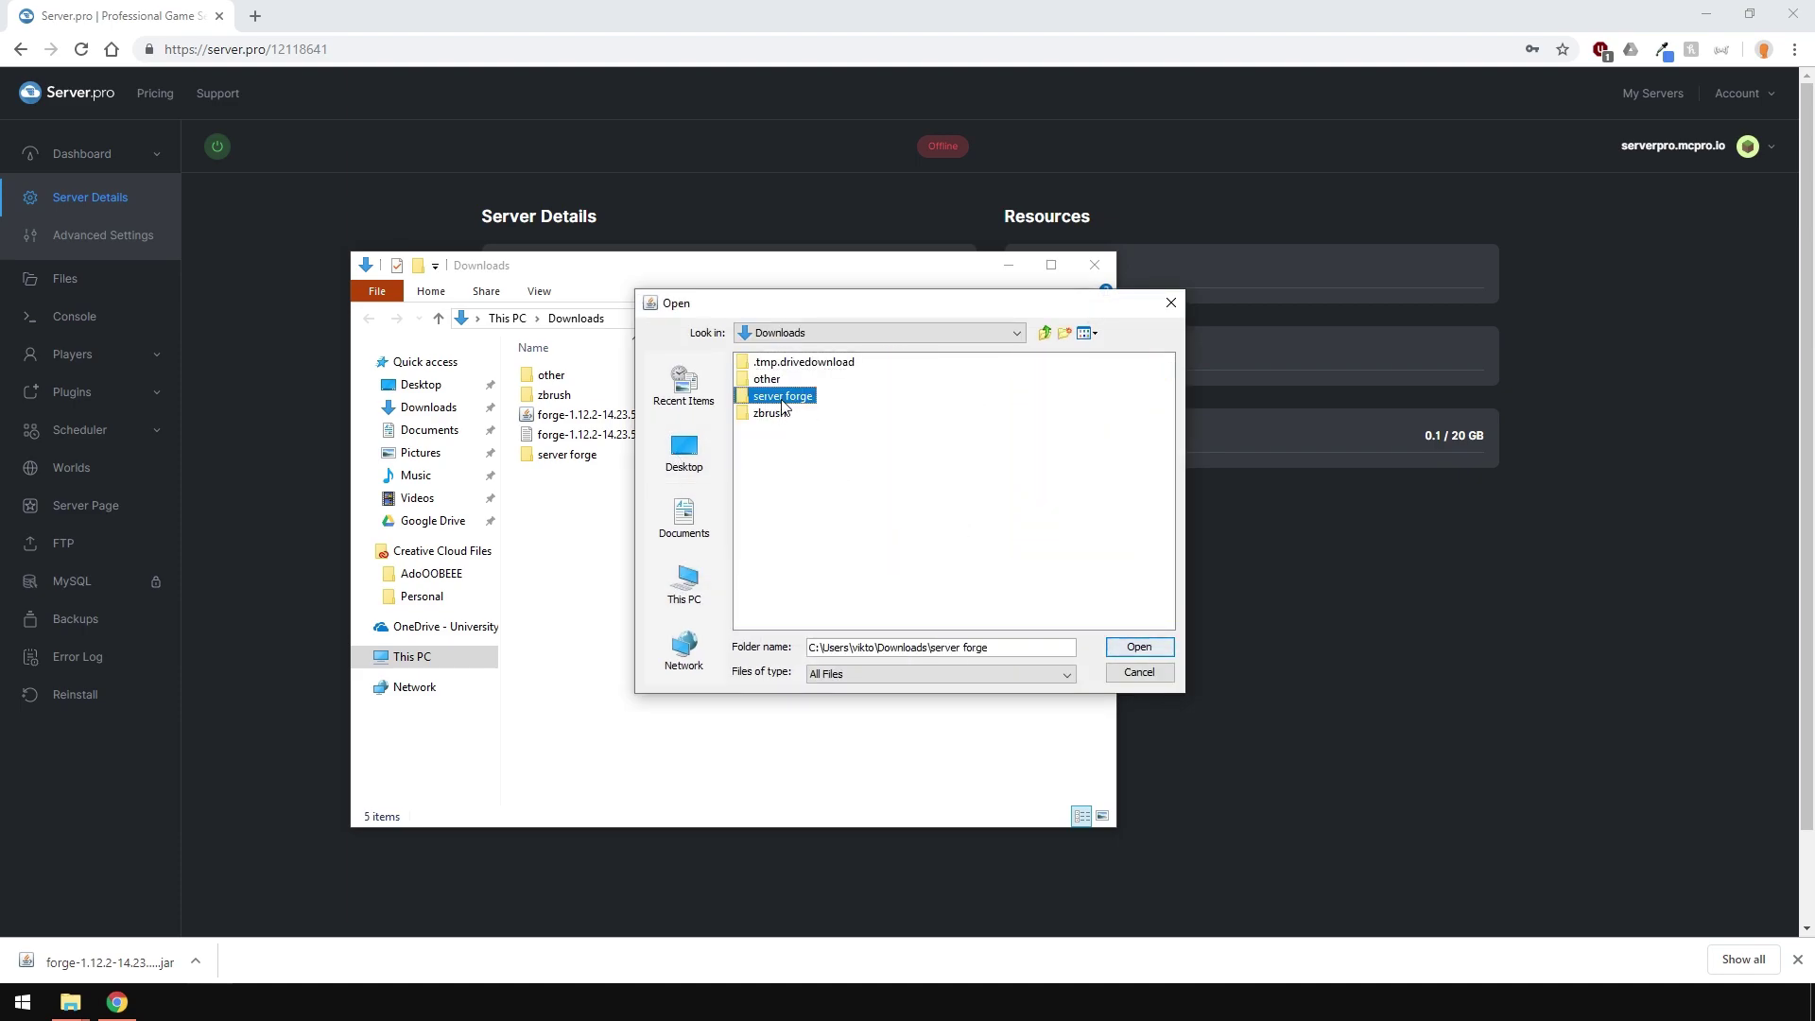
pyautogui.click(1139, 647)
pyautogui.click(862, 598)
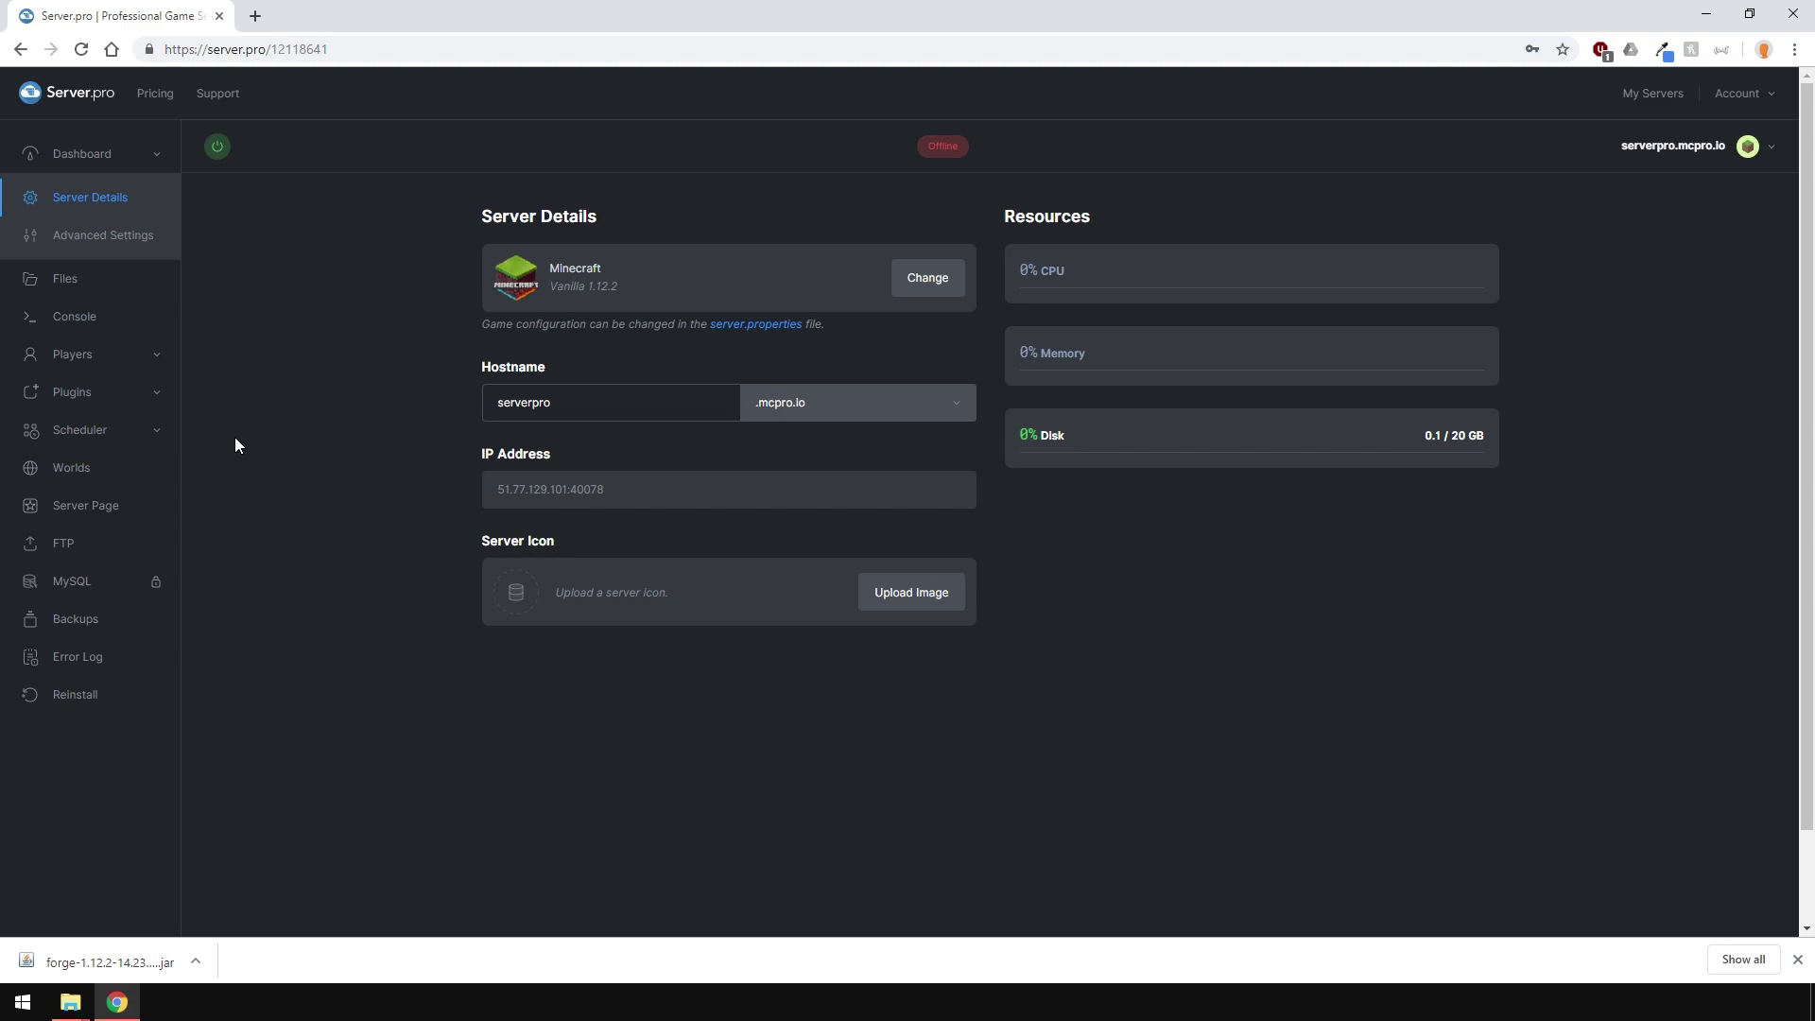
# Reinstall the Vanilla 1.12.2 server with Remove Files set to Yes, confirming the warning
pyautogui.click(75, 694)
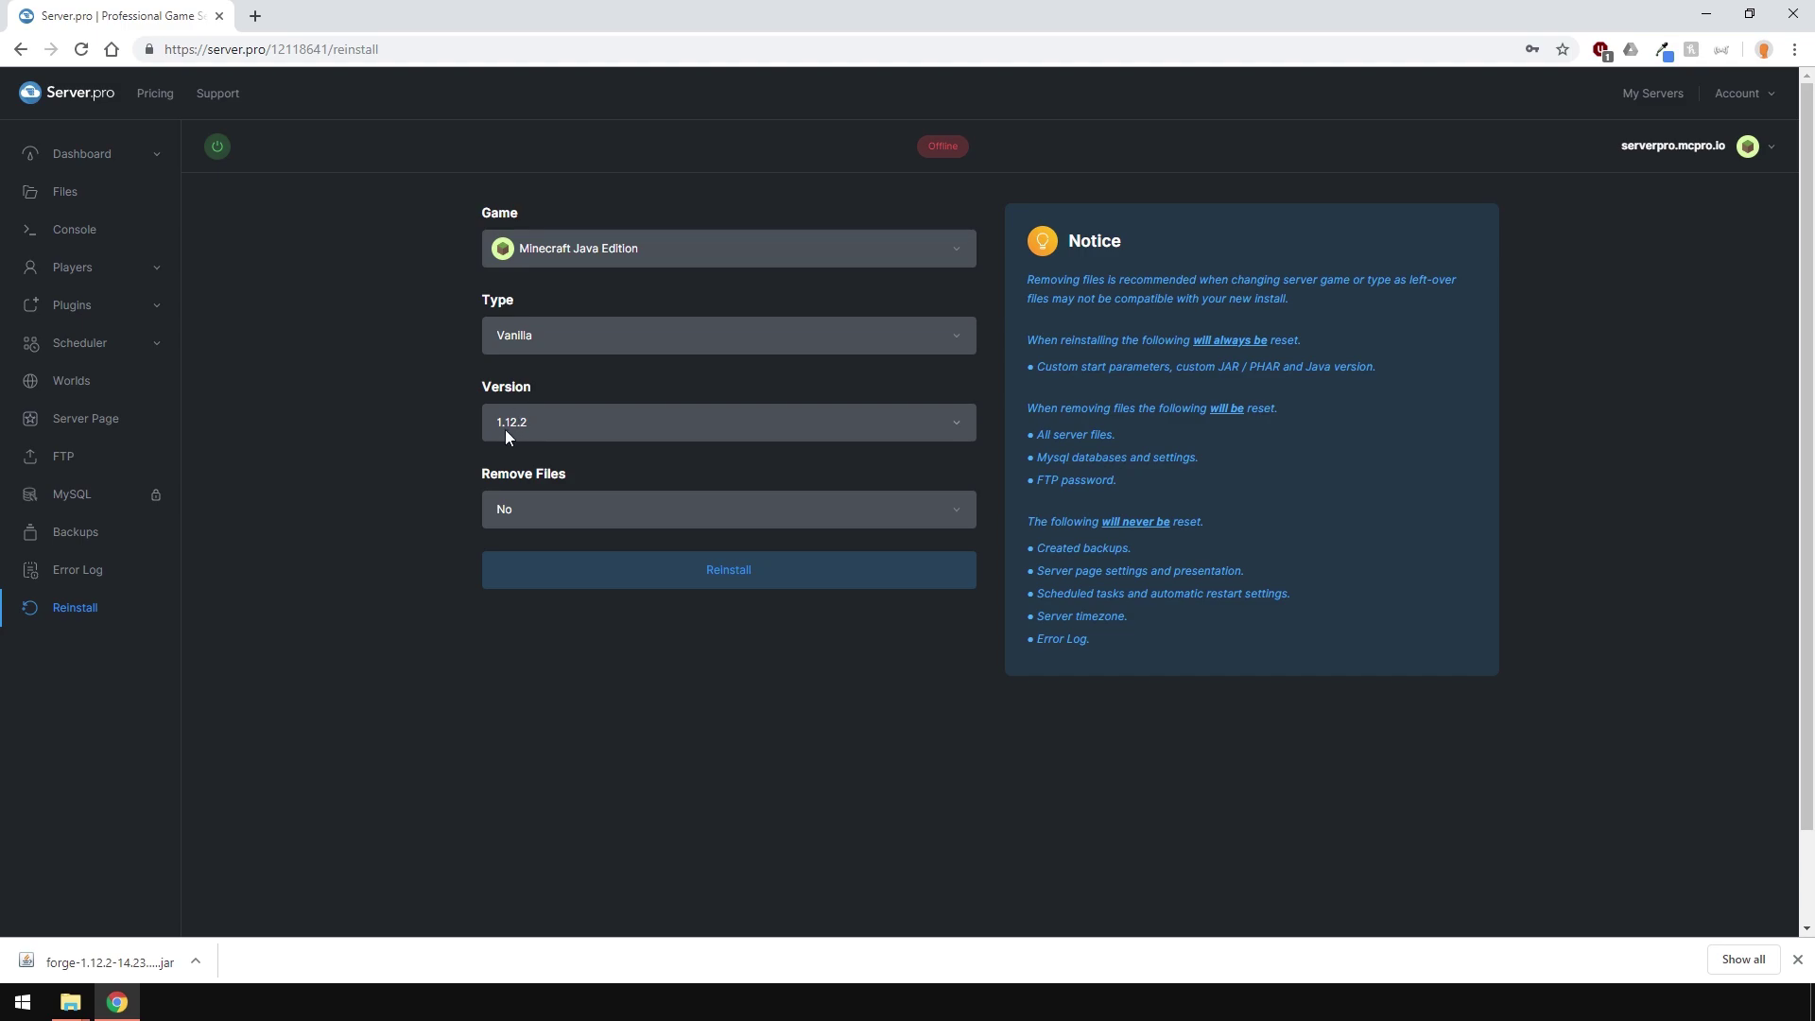
pyautogui.click(509, 507)
pyautogui.click(517, 548)
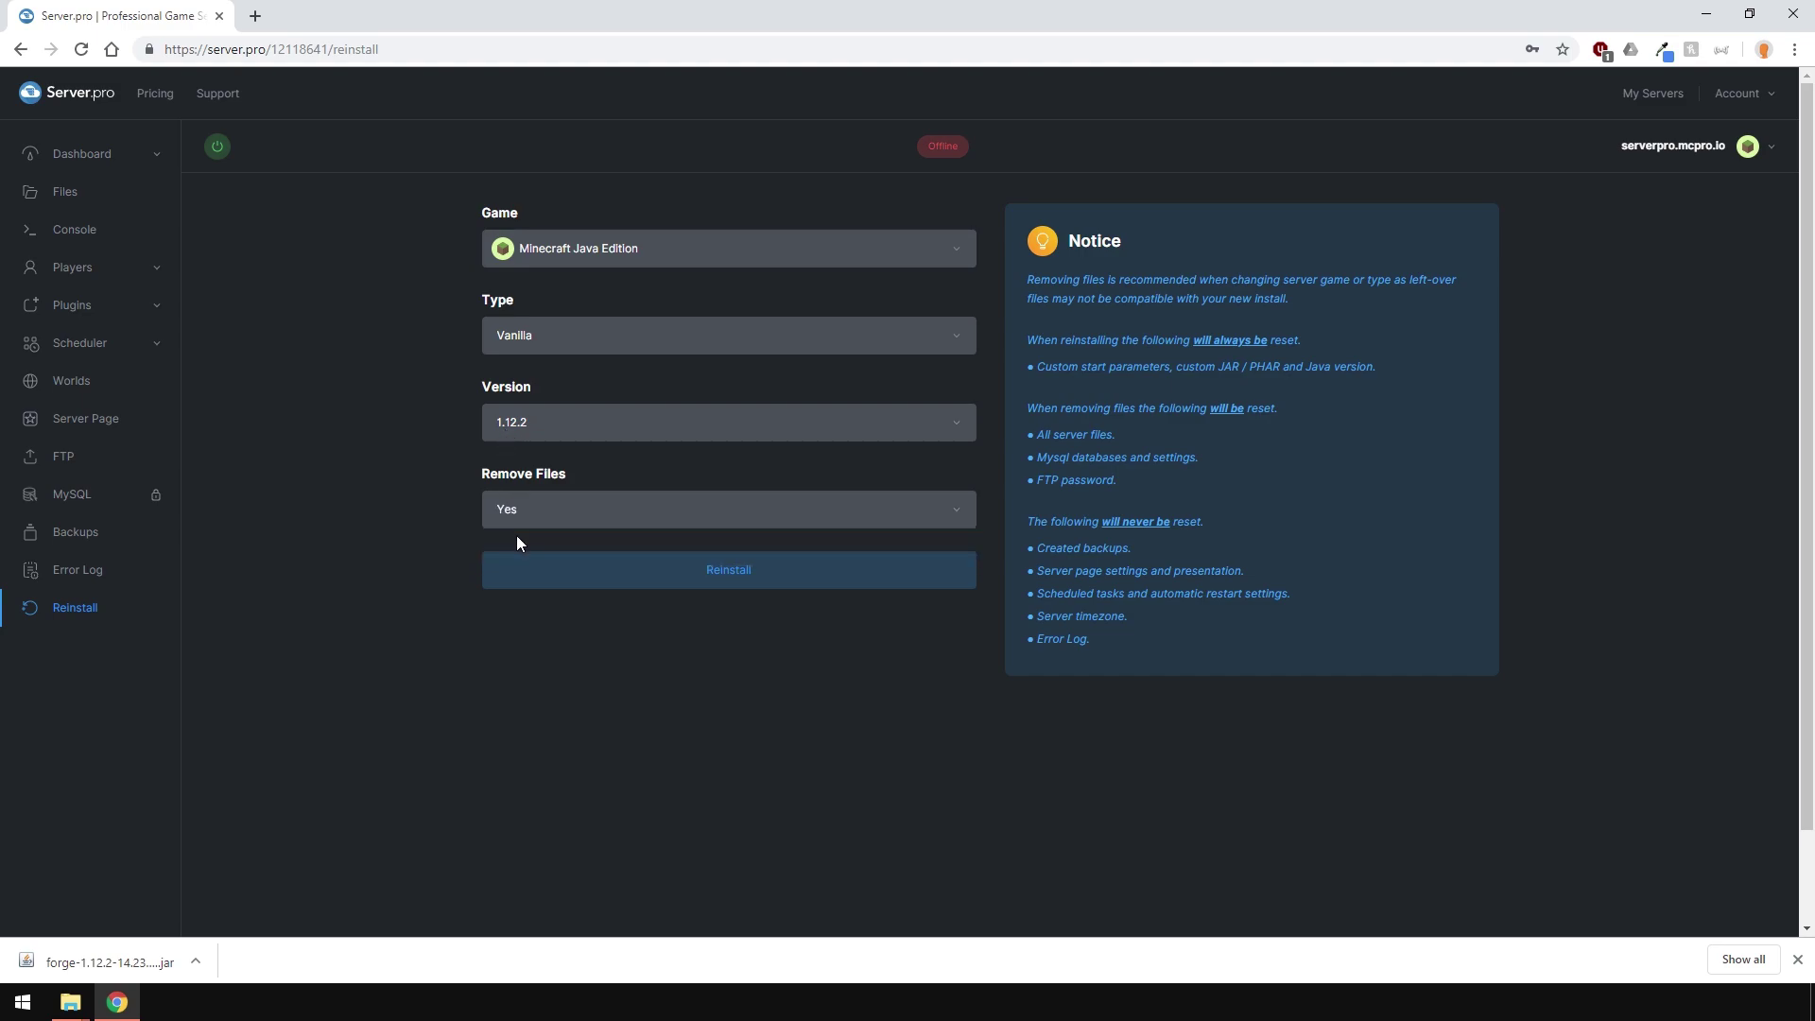
pyautogui.click(664, 574)
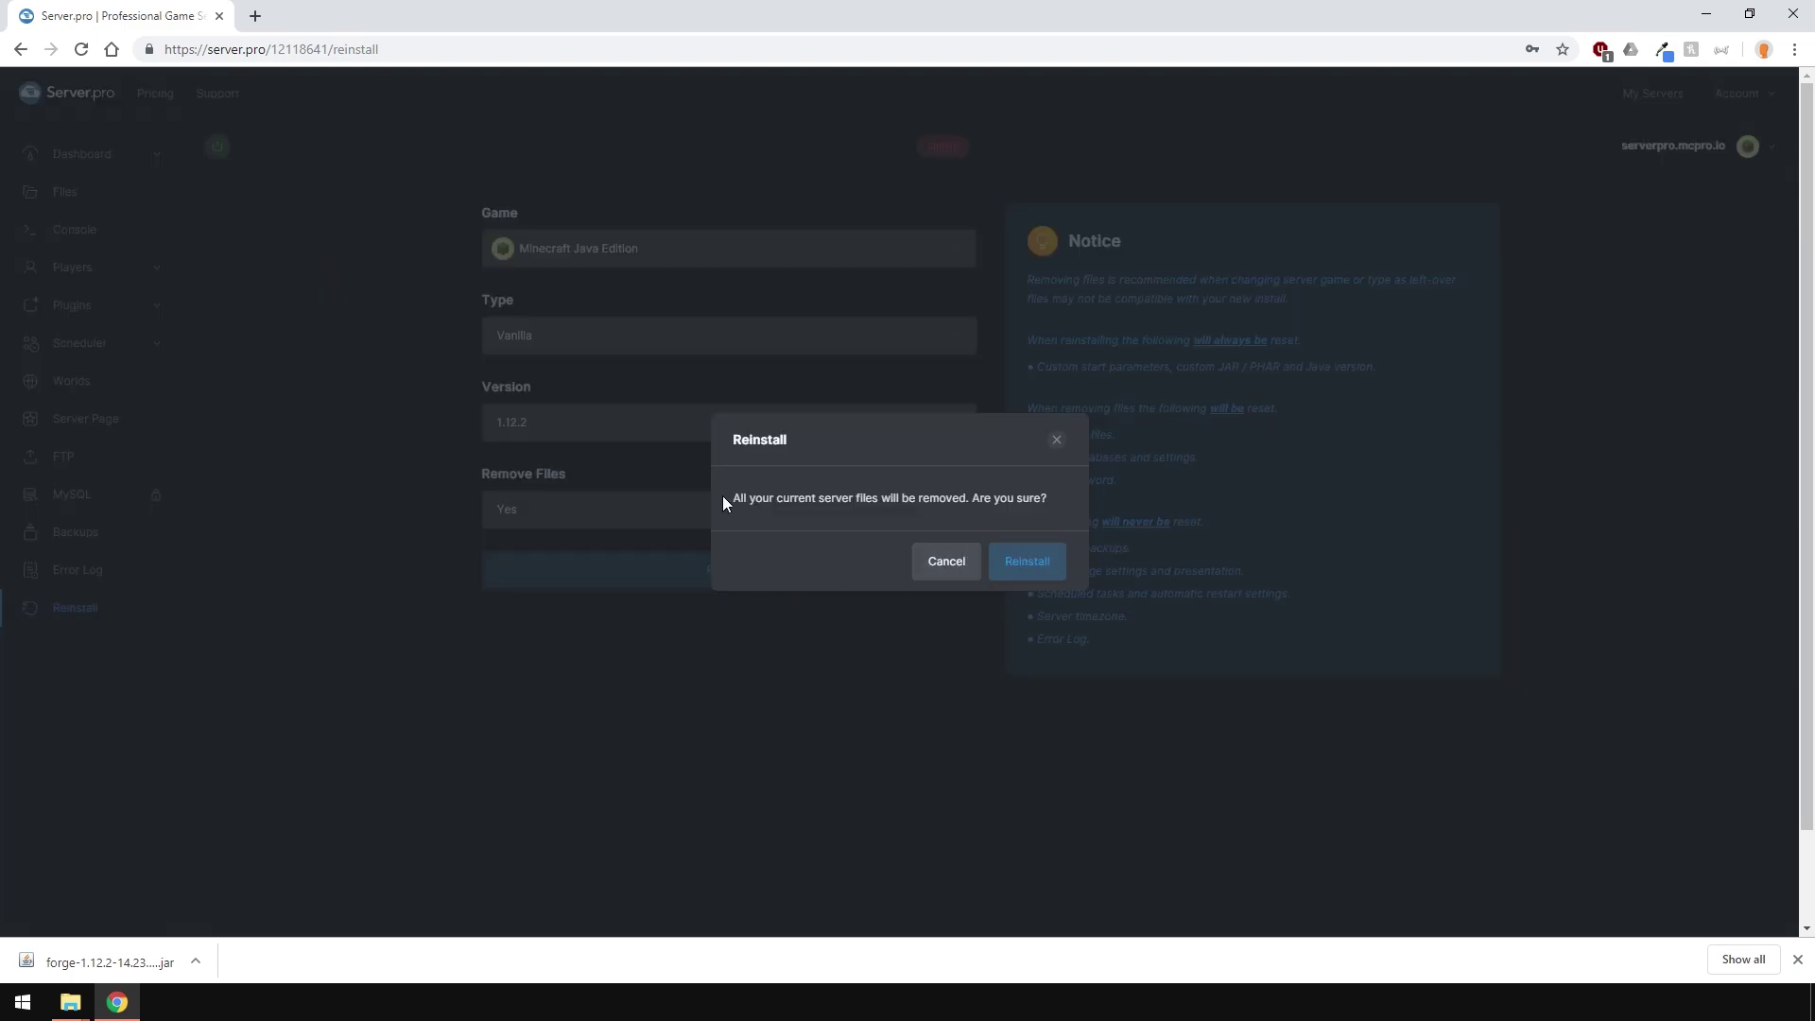
pyautogui.moveTo(728, 496); pyautogui.dragTo(1055, 503)
pyautogui.click(1055, 503)
pyautogui.click(1030, 562)
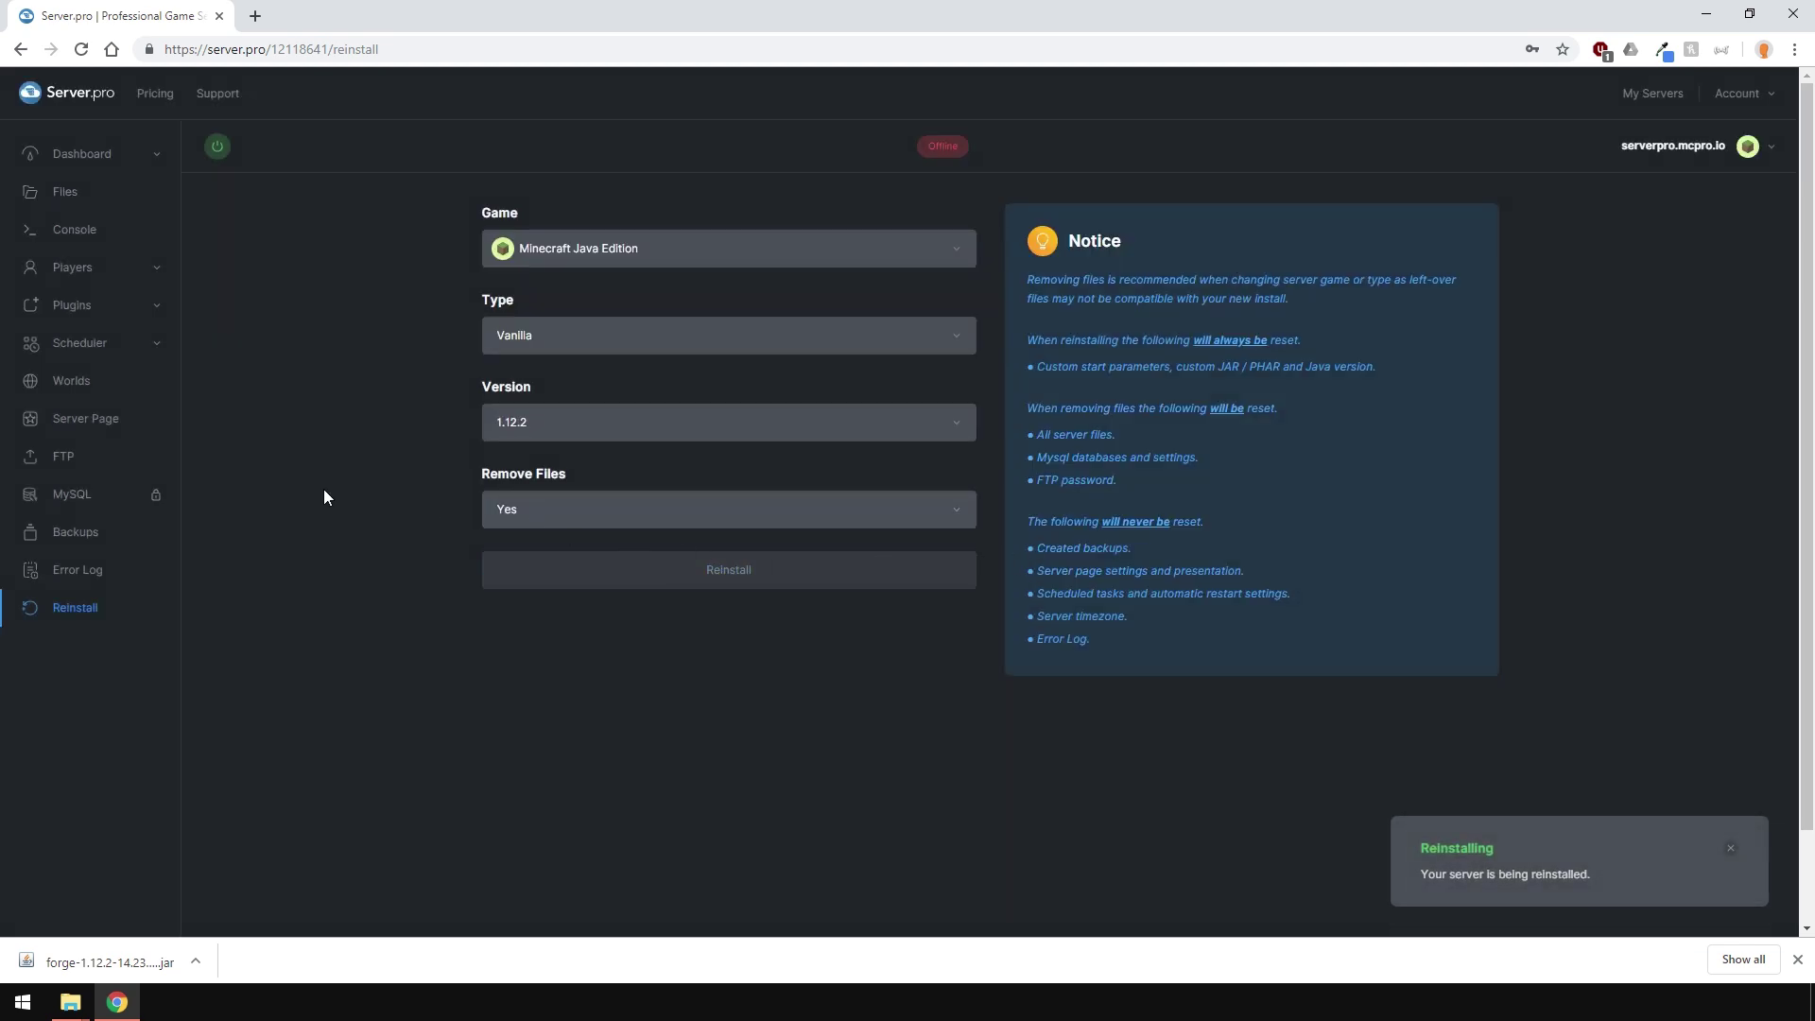
pyautogui.click(1797, 959)
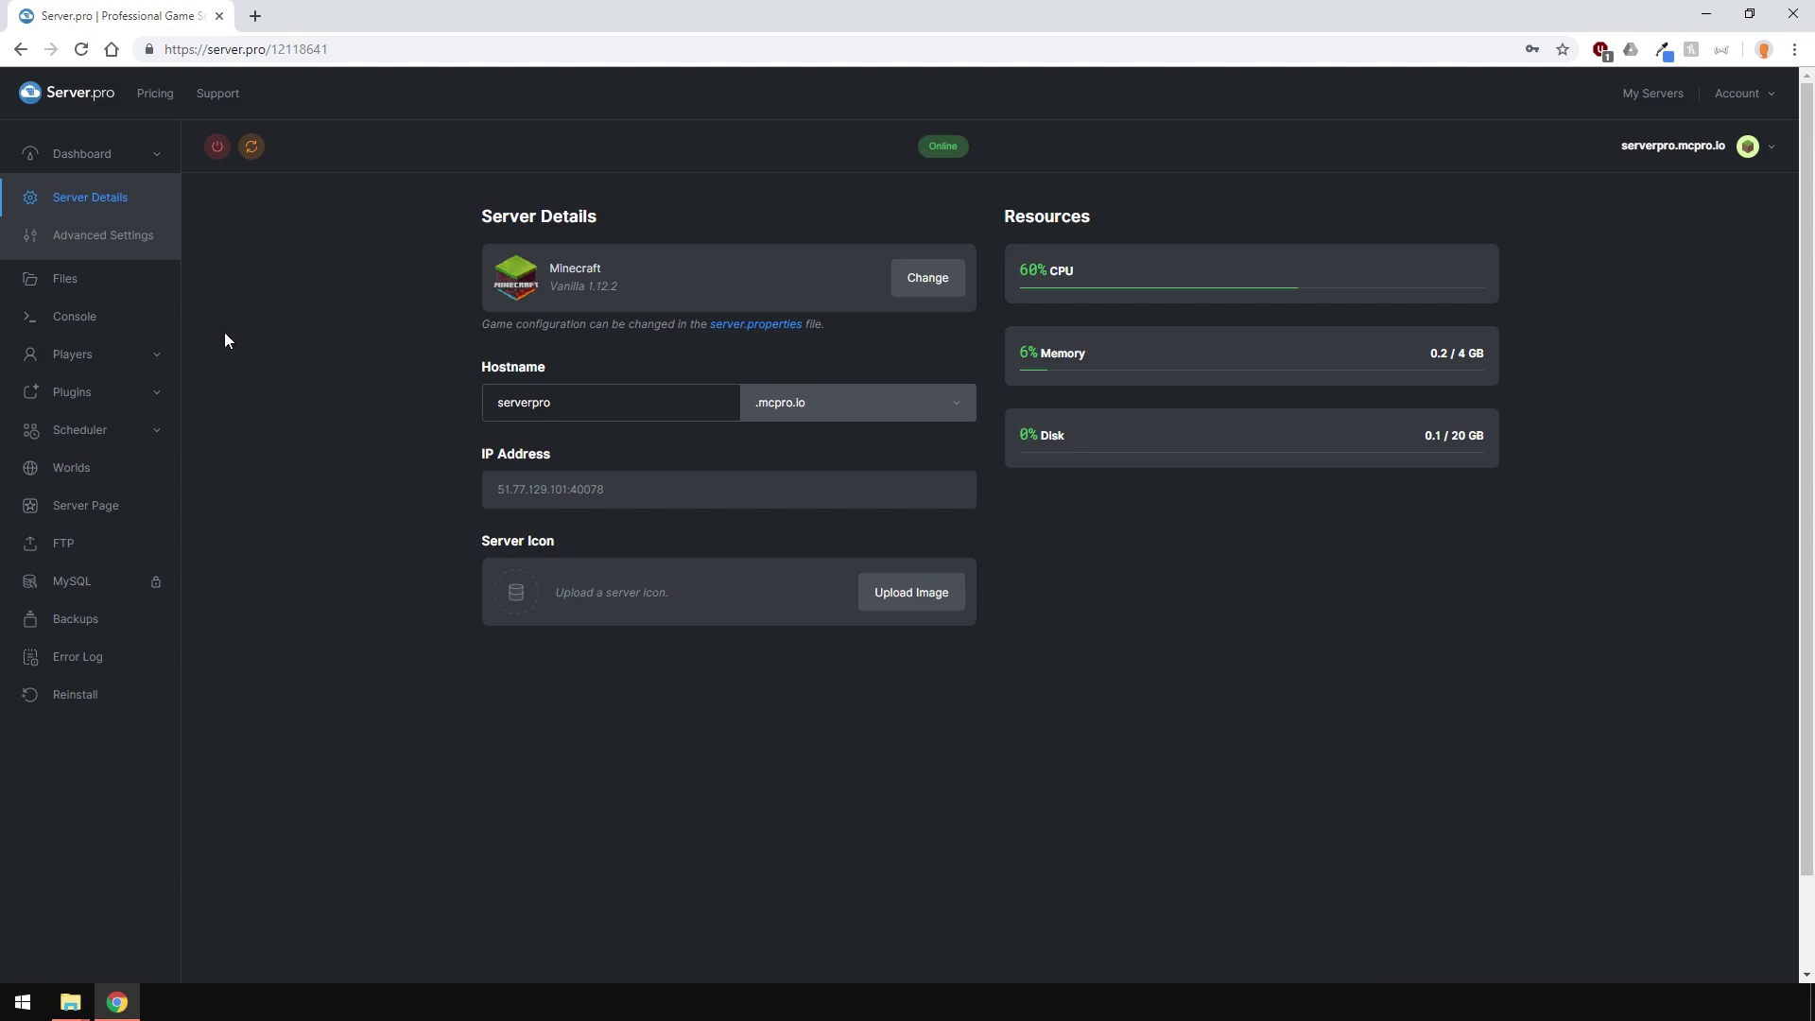
# Stop the running server from the Console, then bring up upload options in Files
pyautogui.click(160, 317)
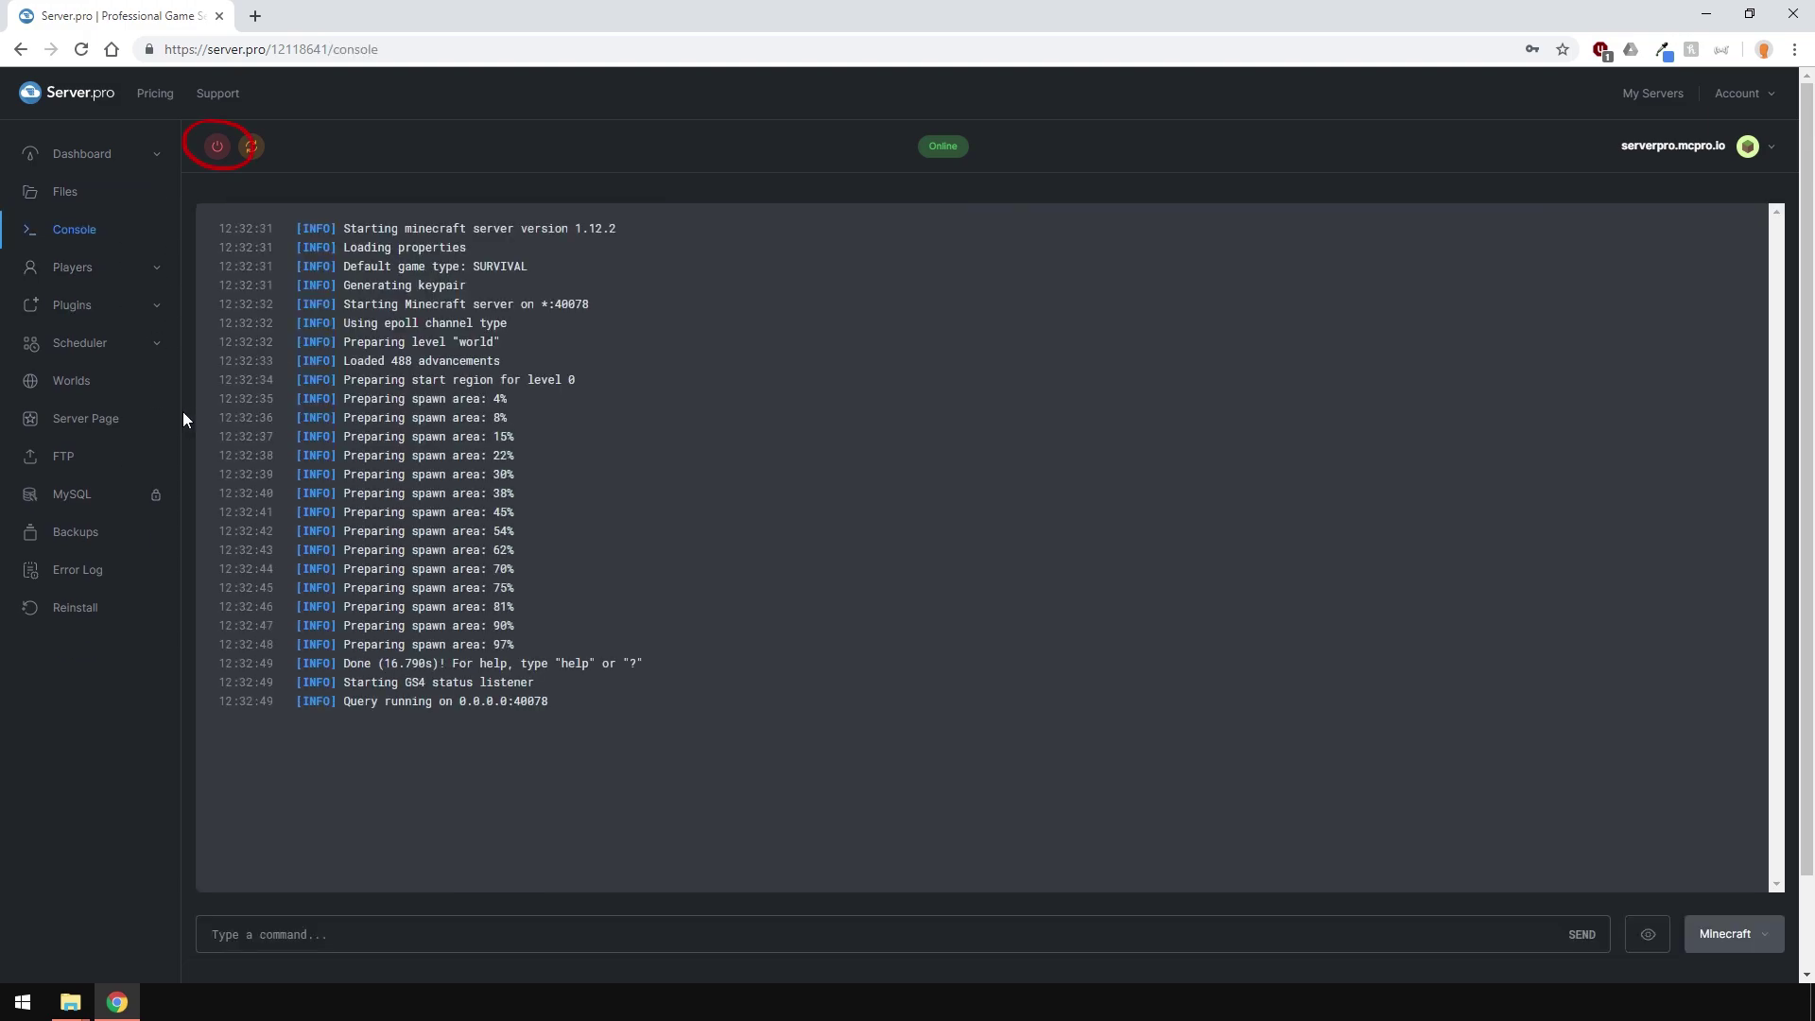
pyautogui.click(218, 146)
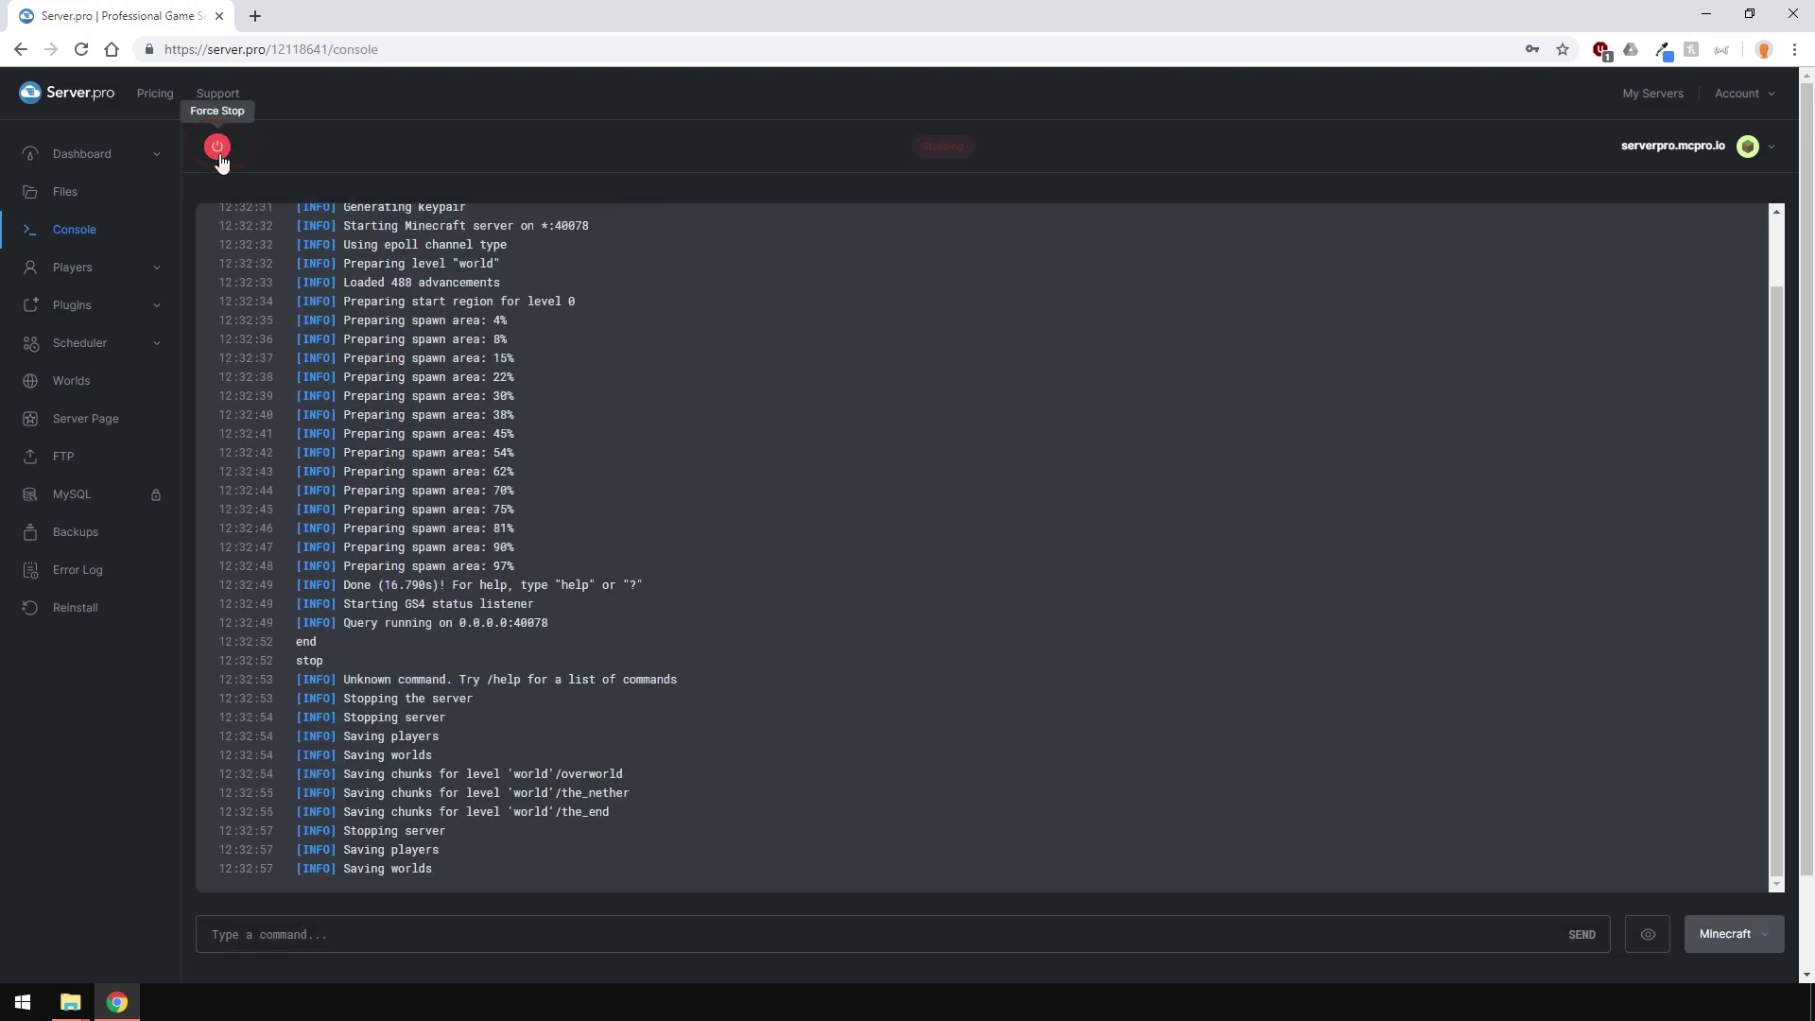
pyautogui.click(75, 193)
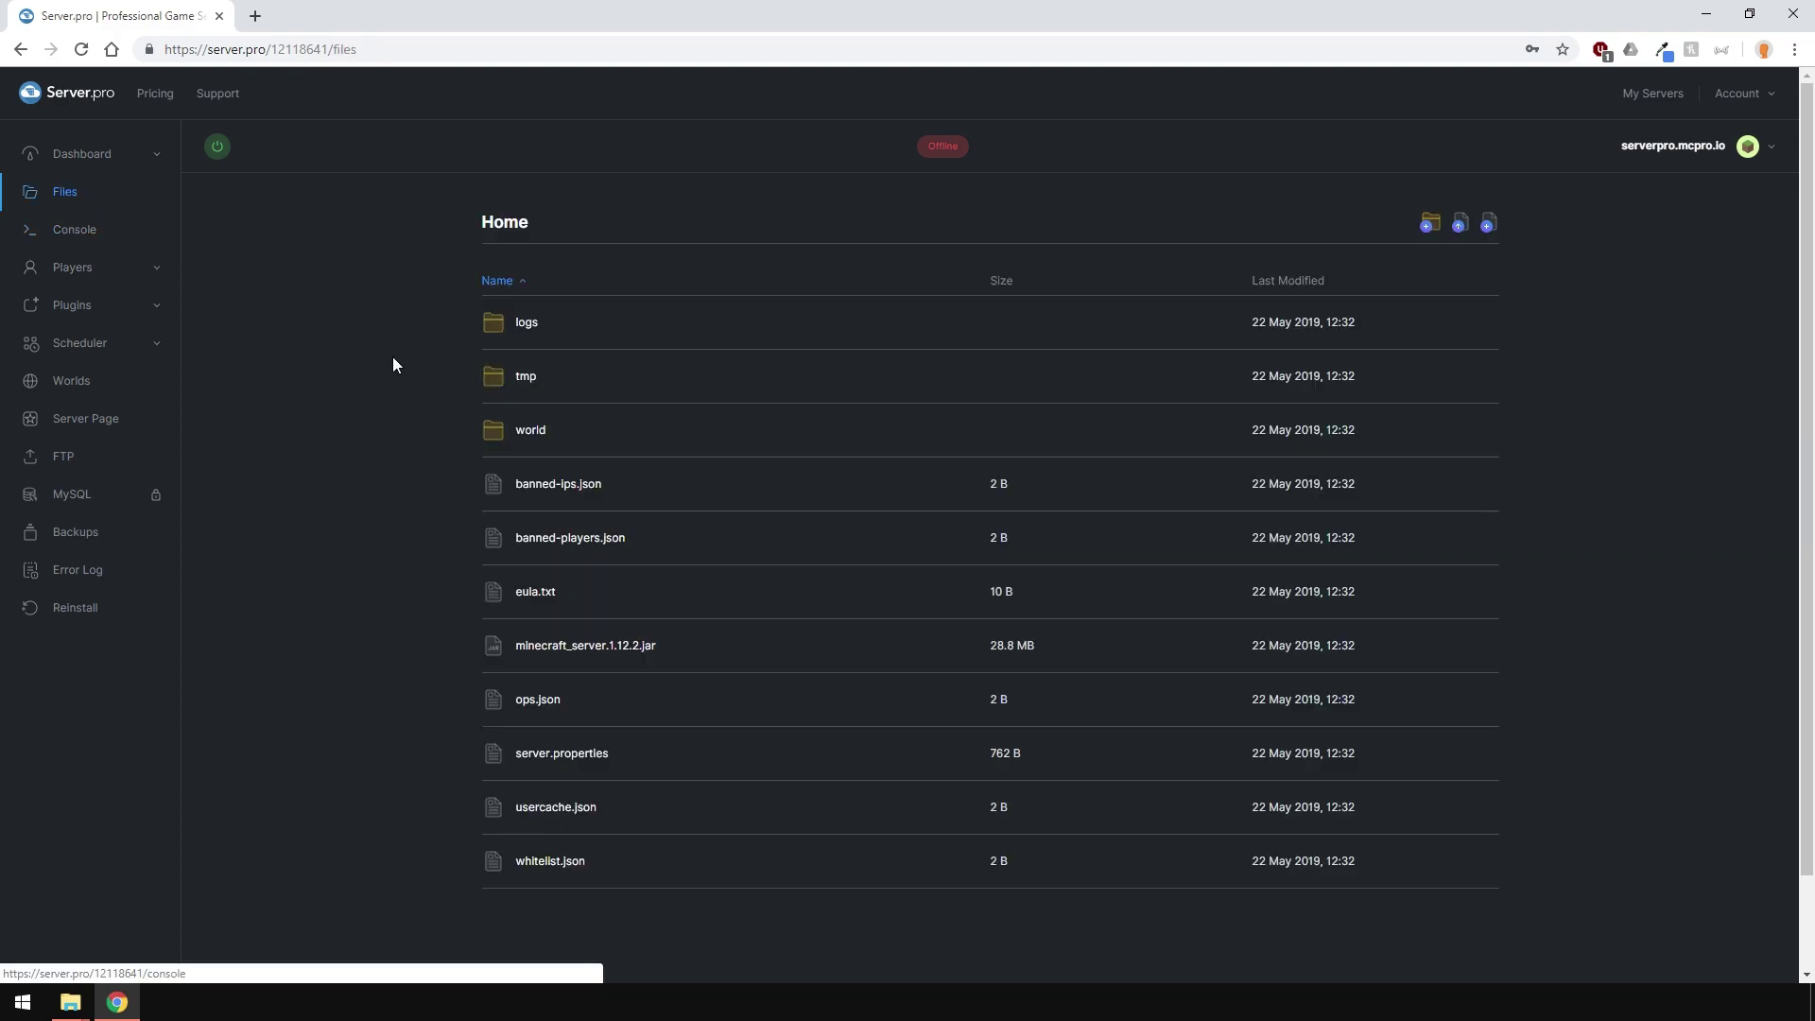
pyautogui.click(1466, 235)
# Upload the libraries folder from server forge, approving all 20 files
pyautogui.click(863, 548)
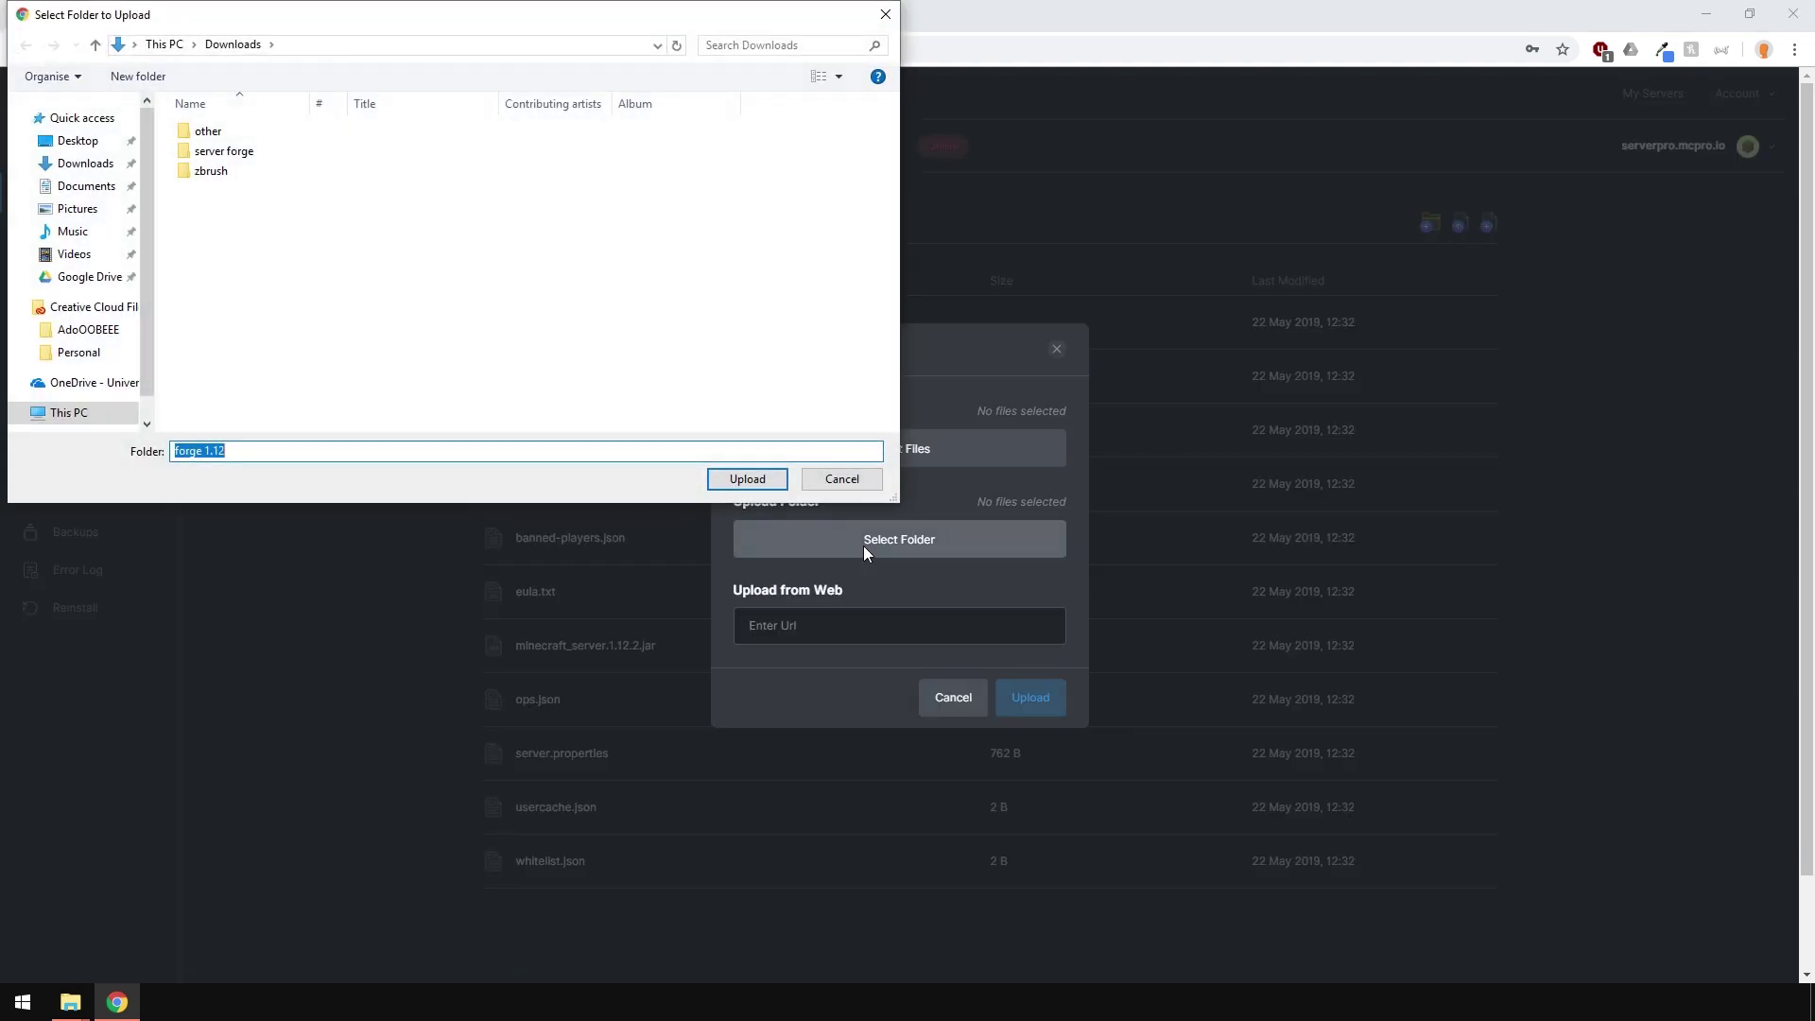
pyautogui.doubleClick(209, 151)
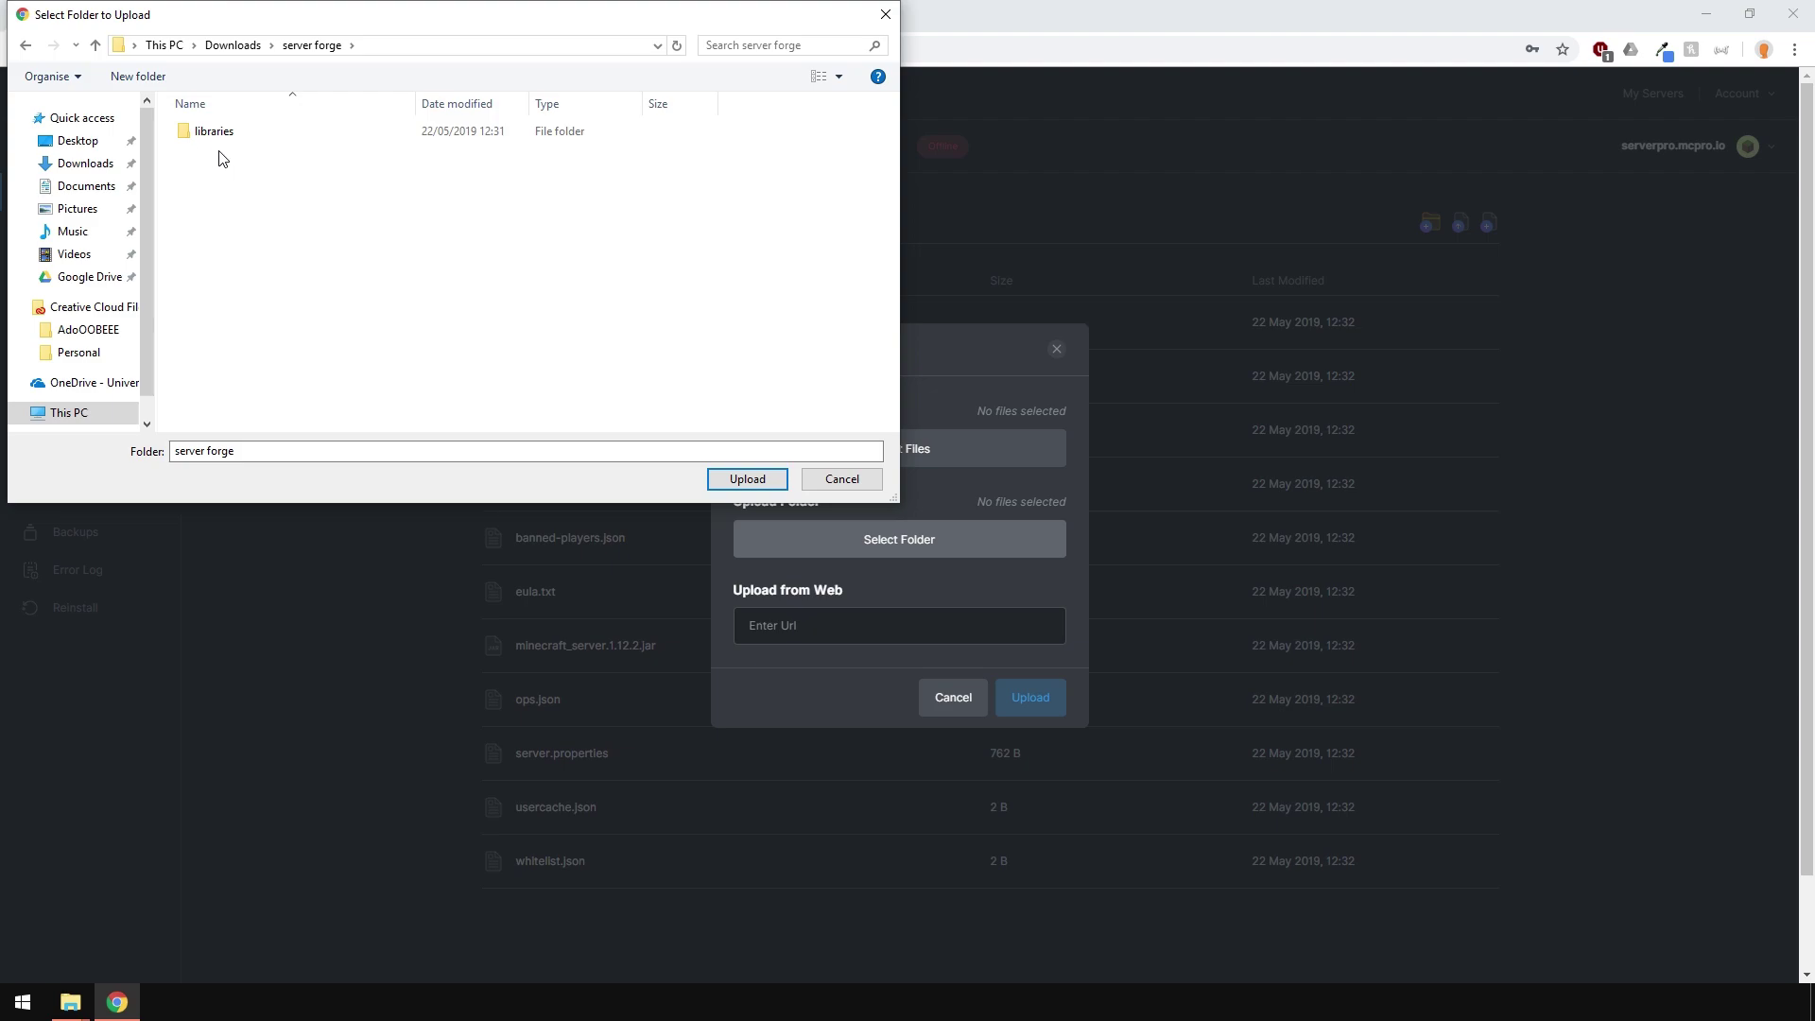
pyautogui.click(207, 134)
pyautogui.click(747, 479)
pyautogui.click(991, 157)
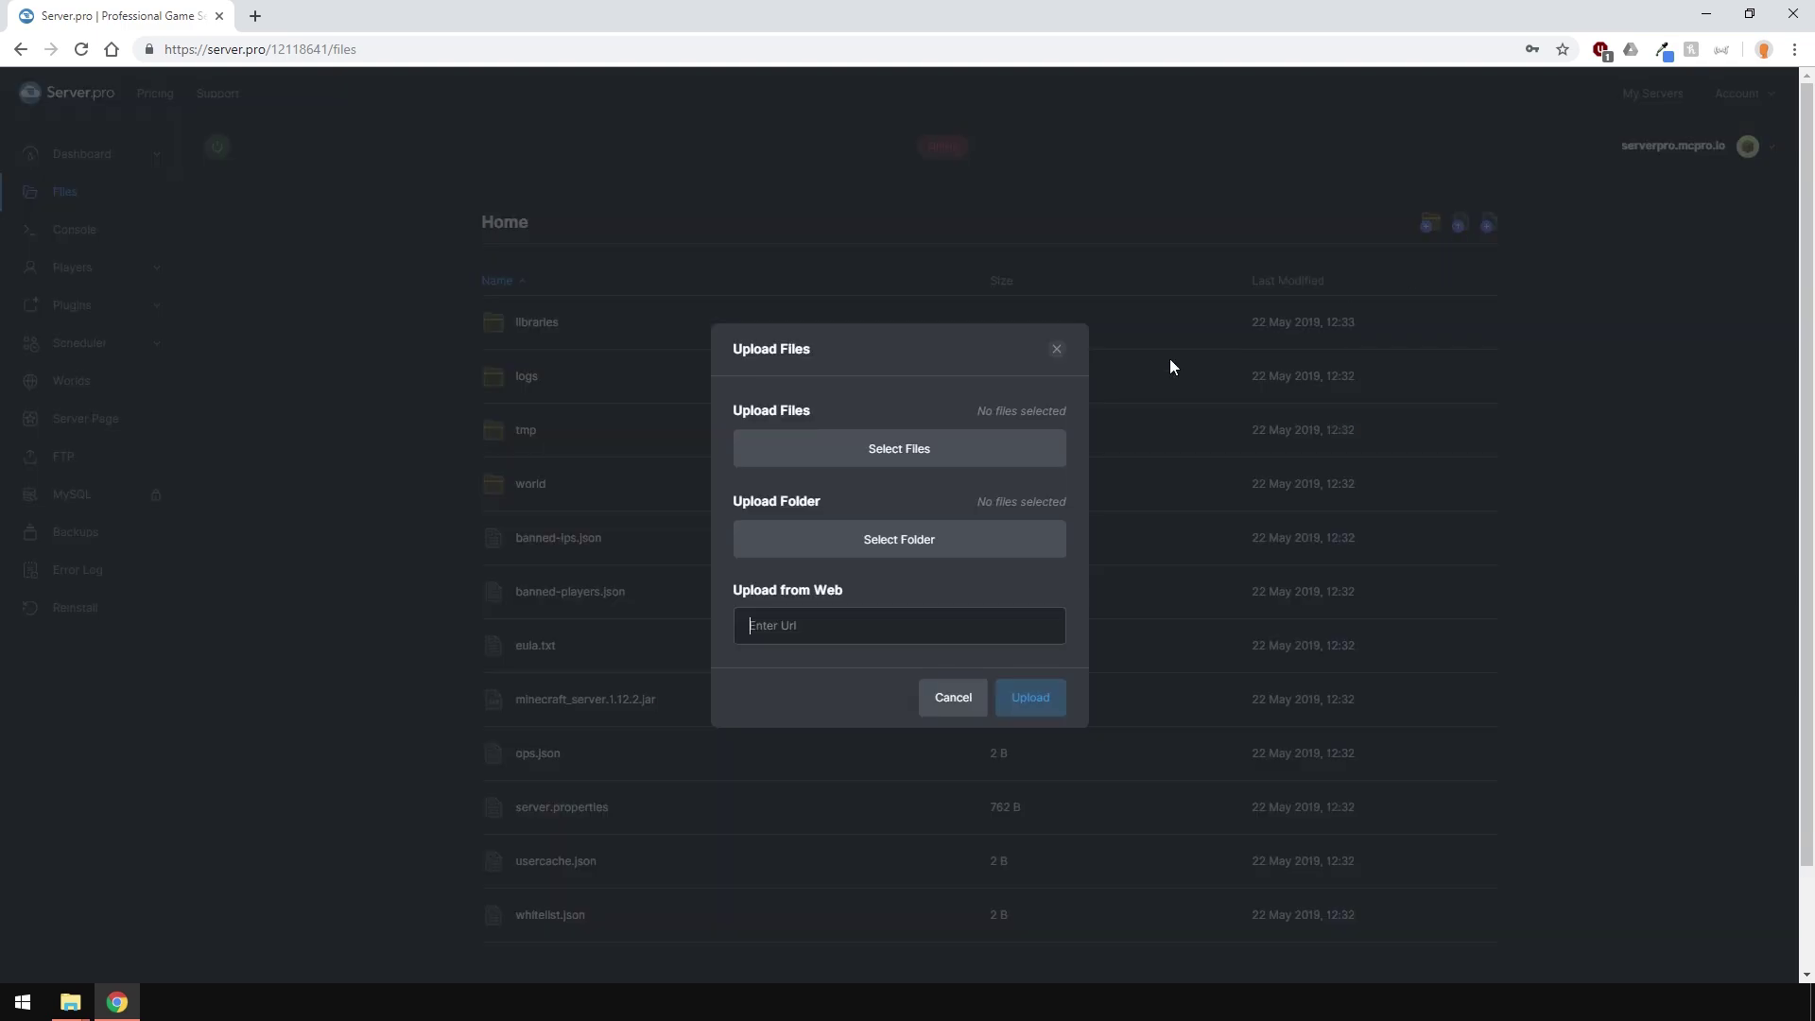
# Upload the forge-1.12.2-14.23.5.2838-universal.jar and minecraft_server.1.12.2.jar files
pyautogui.click(893, 451)
pyautogui.hotkey('alt', 'Up')
pyautogui.moveTo(265, 203); pyautogui.dragTo(234, 157)
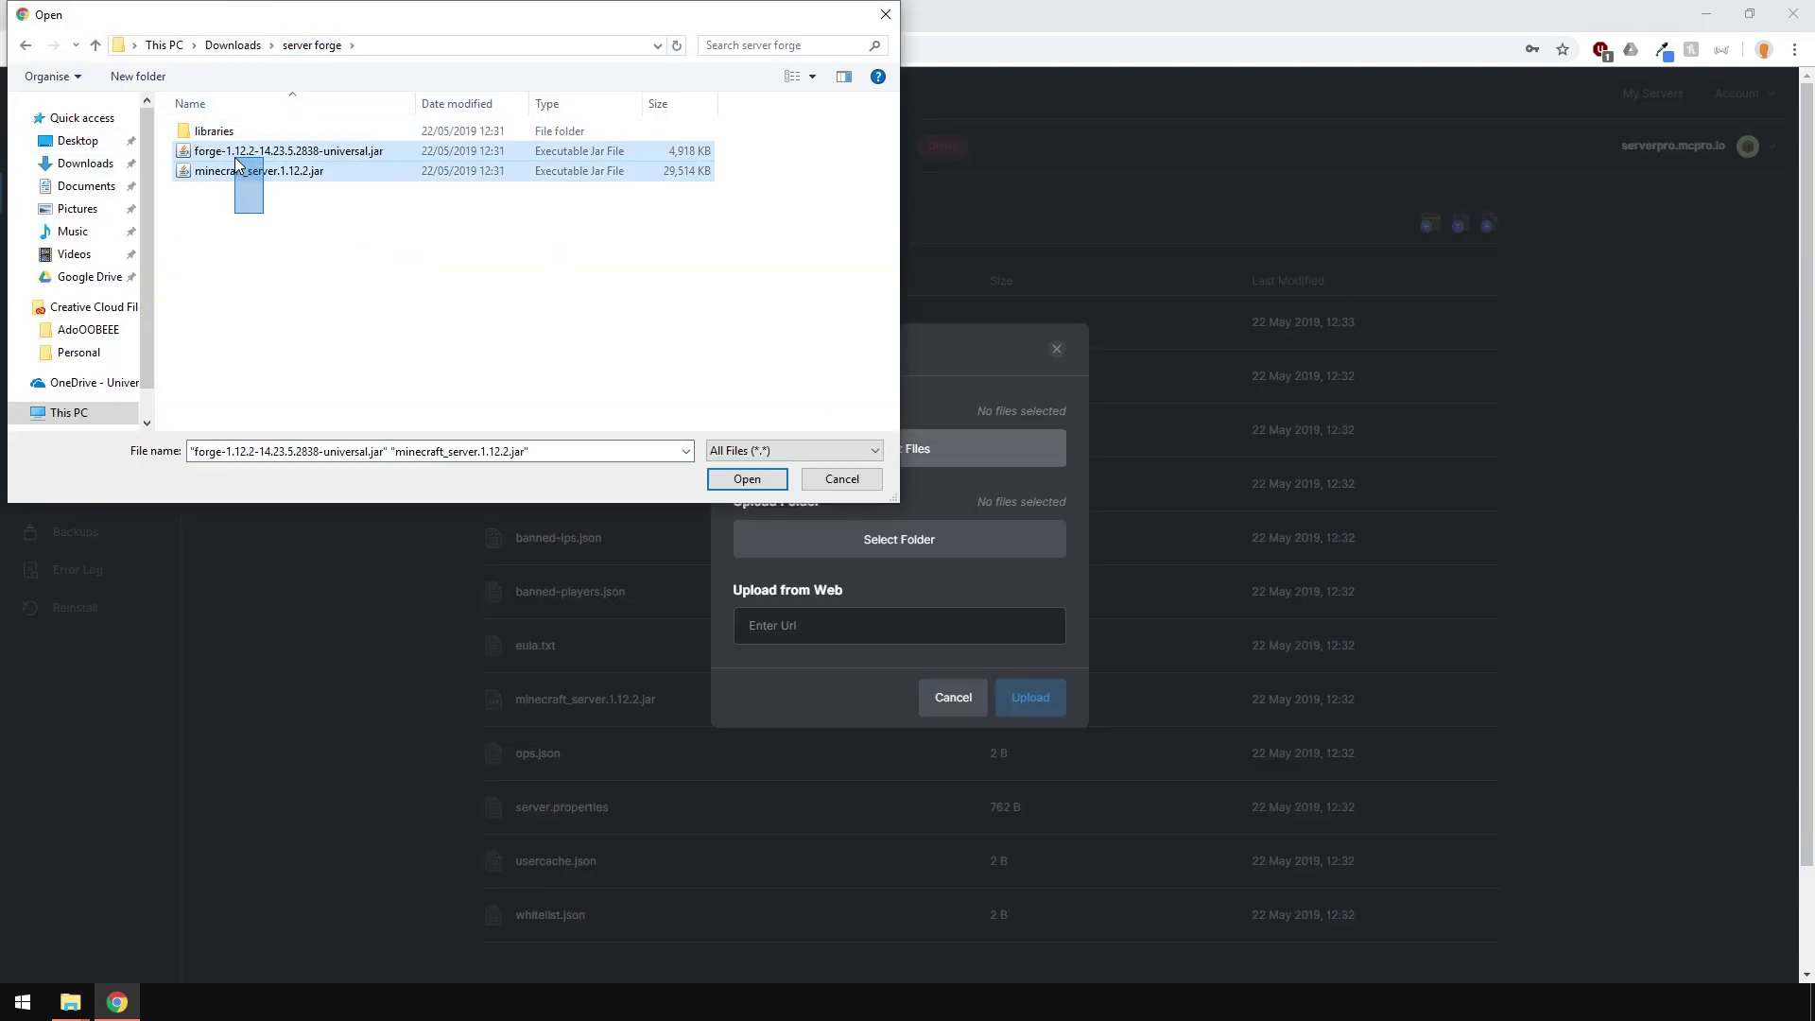
pyautogui.click(746, 478)
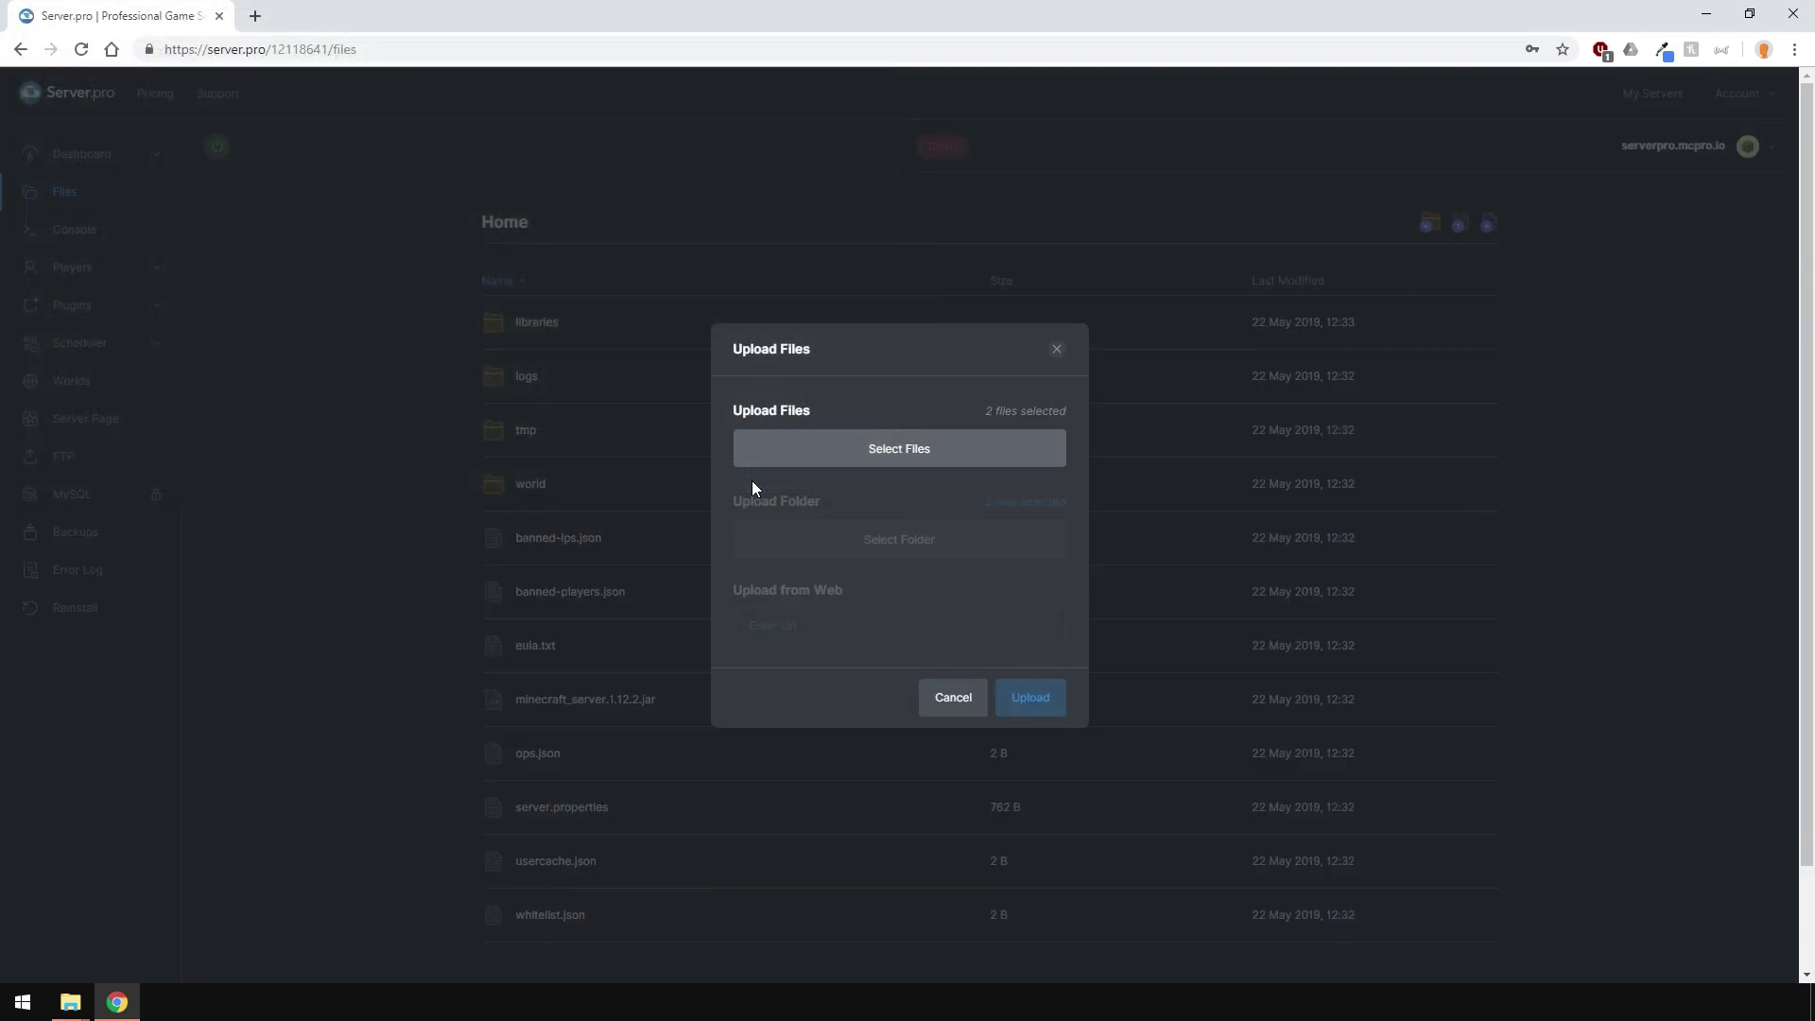
pyautogui.click(1020, 707)
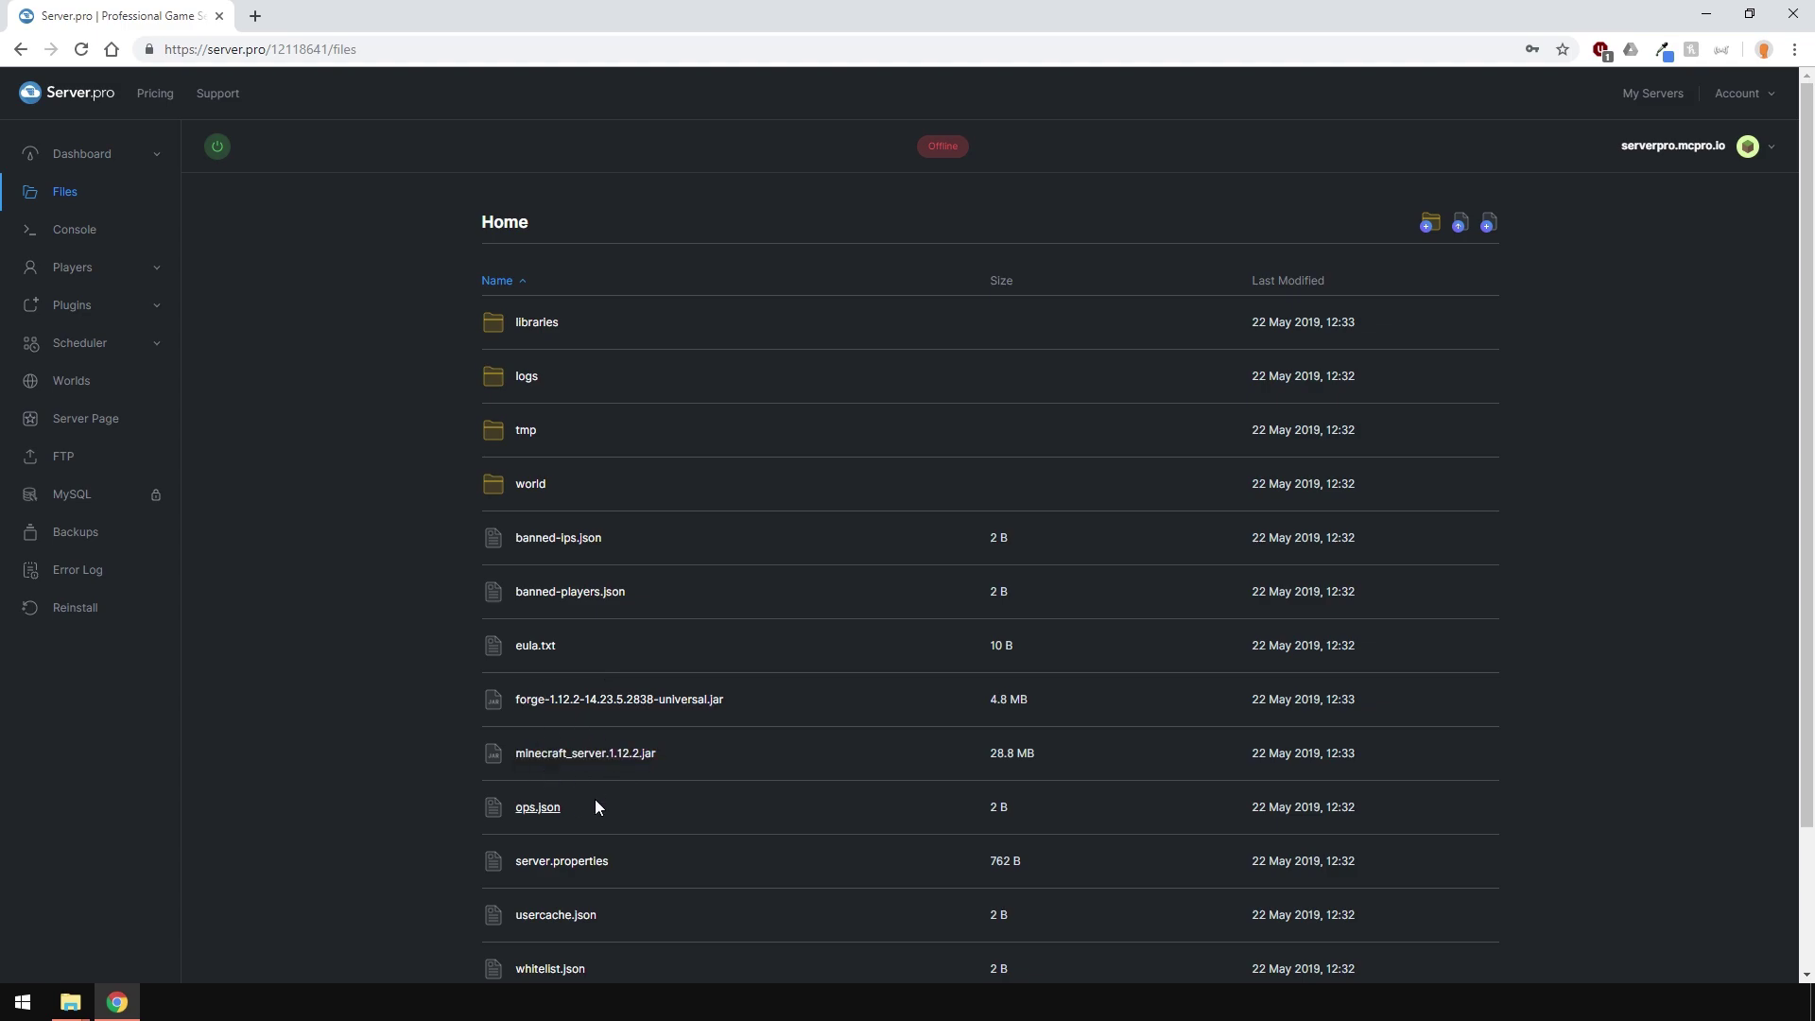
# Set Server JAR to forge-1.12.2-14.23.5.2838-universal.jar in Advanced Settings, save, and start the server
pyautogui.click(88, 154)
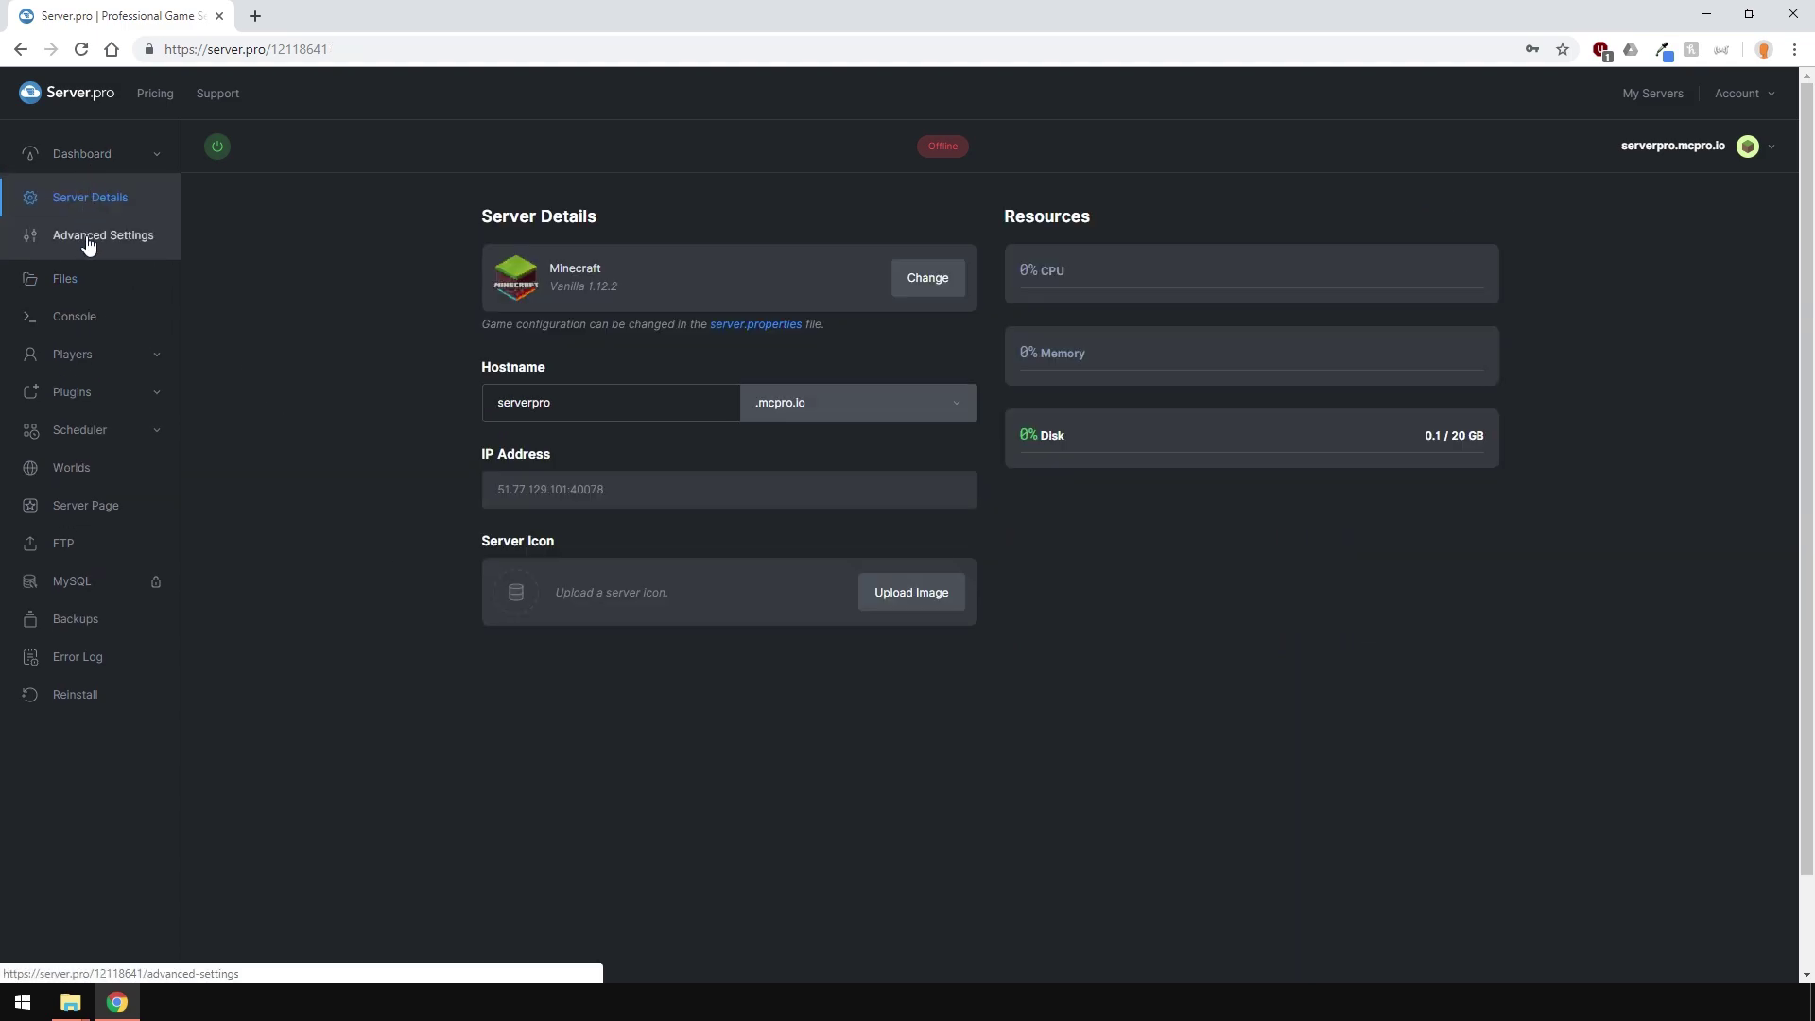
pyautogui.click(90, 236)
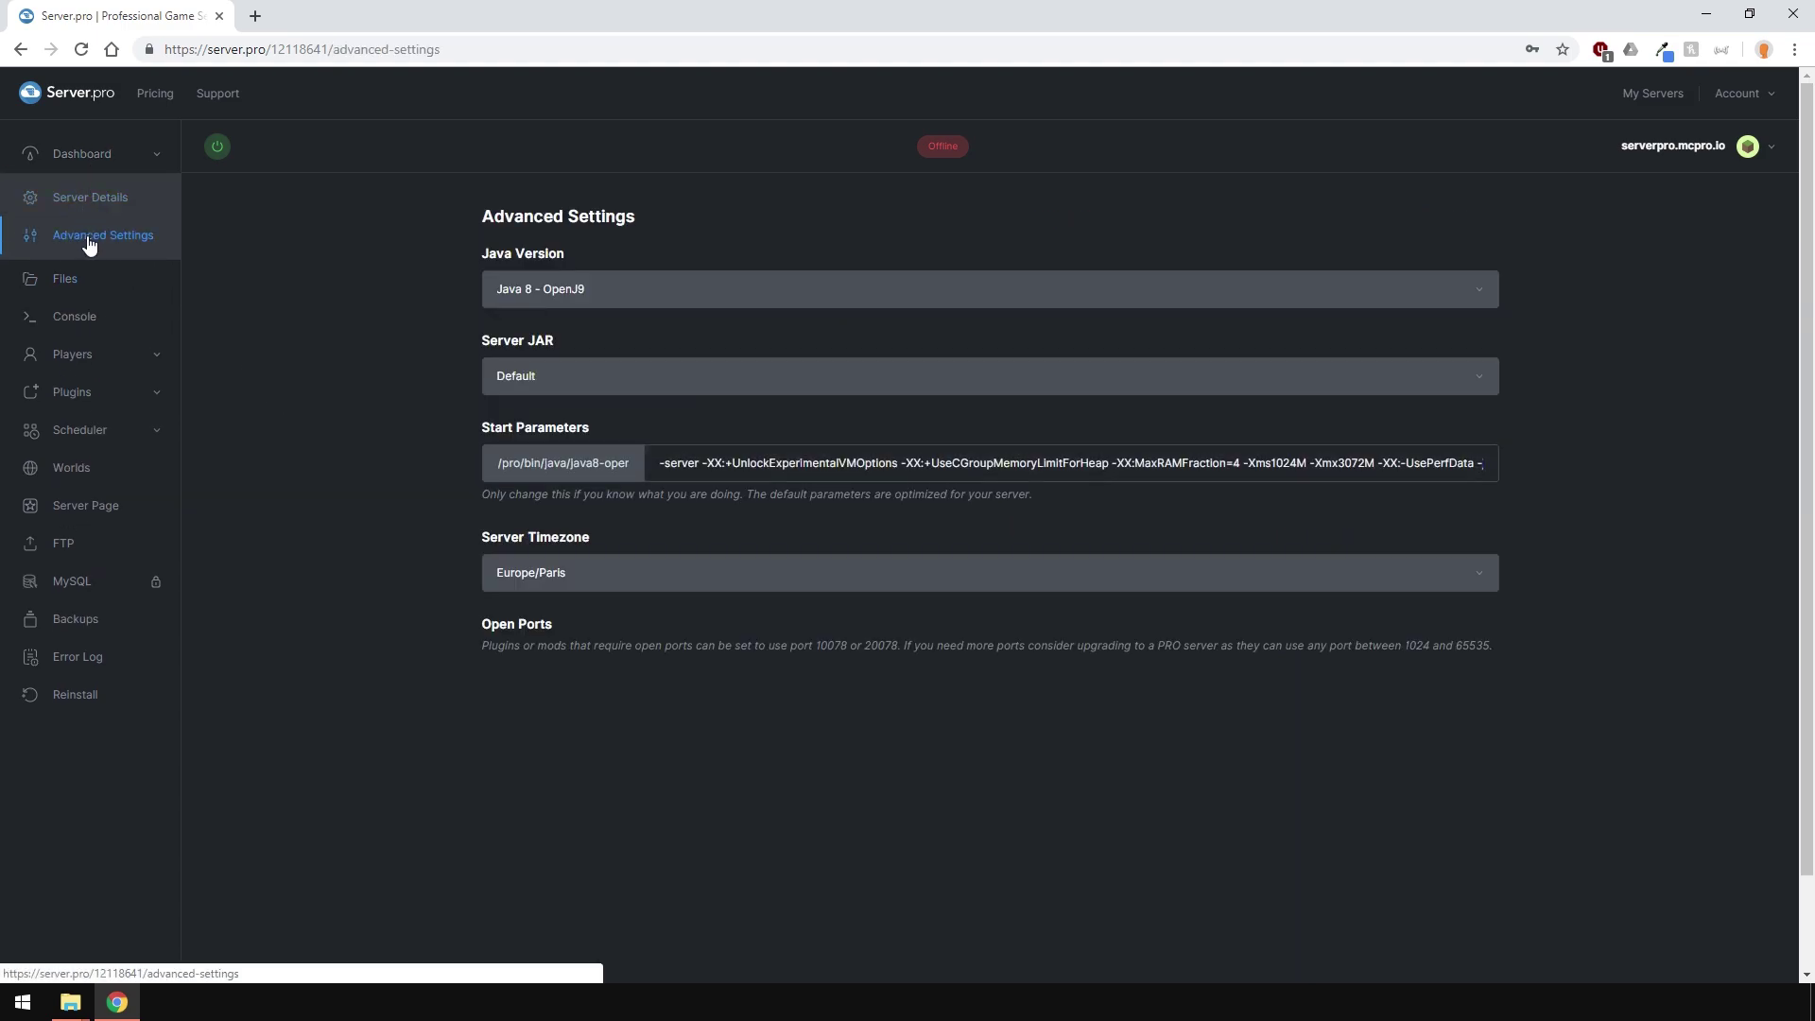
pyautogui.click(542, 376)
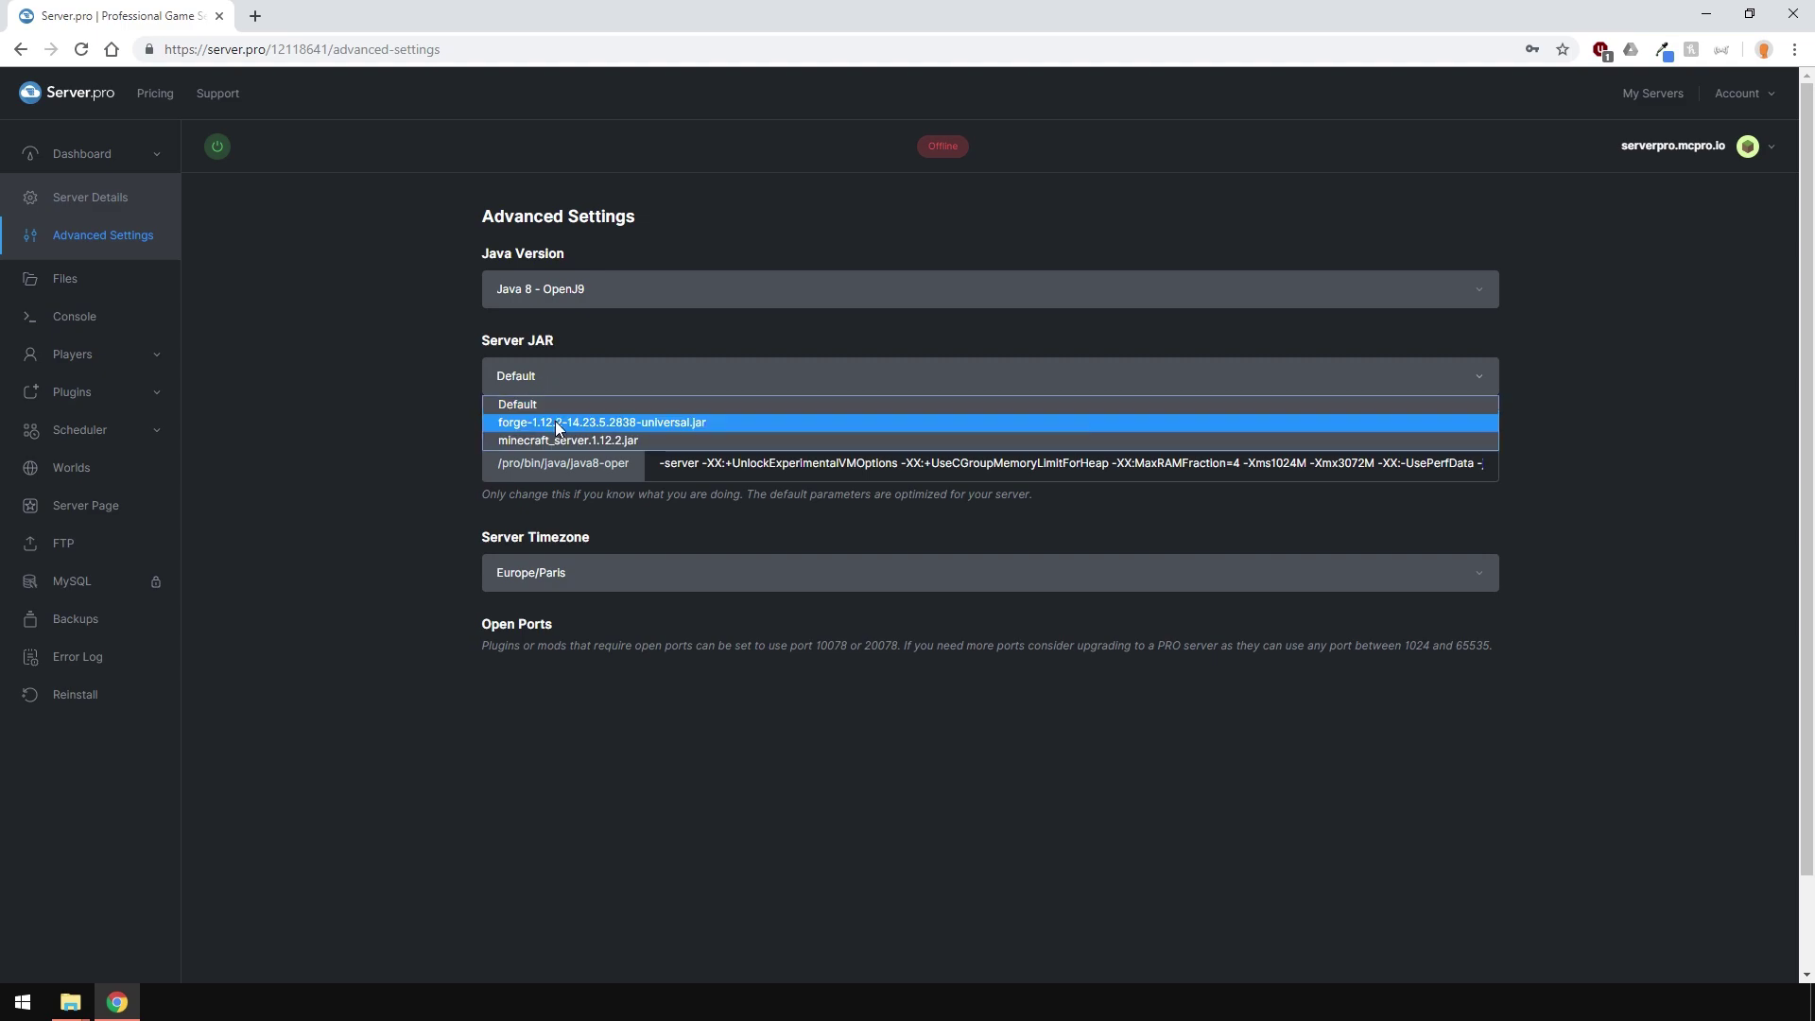
pyautogui.click(554, 422)
pyautogui.click(595, 950)
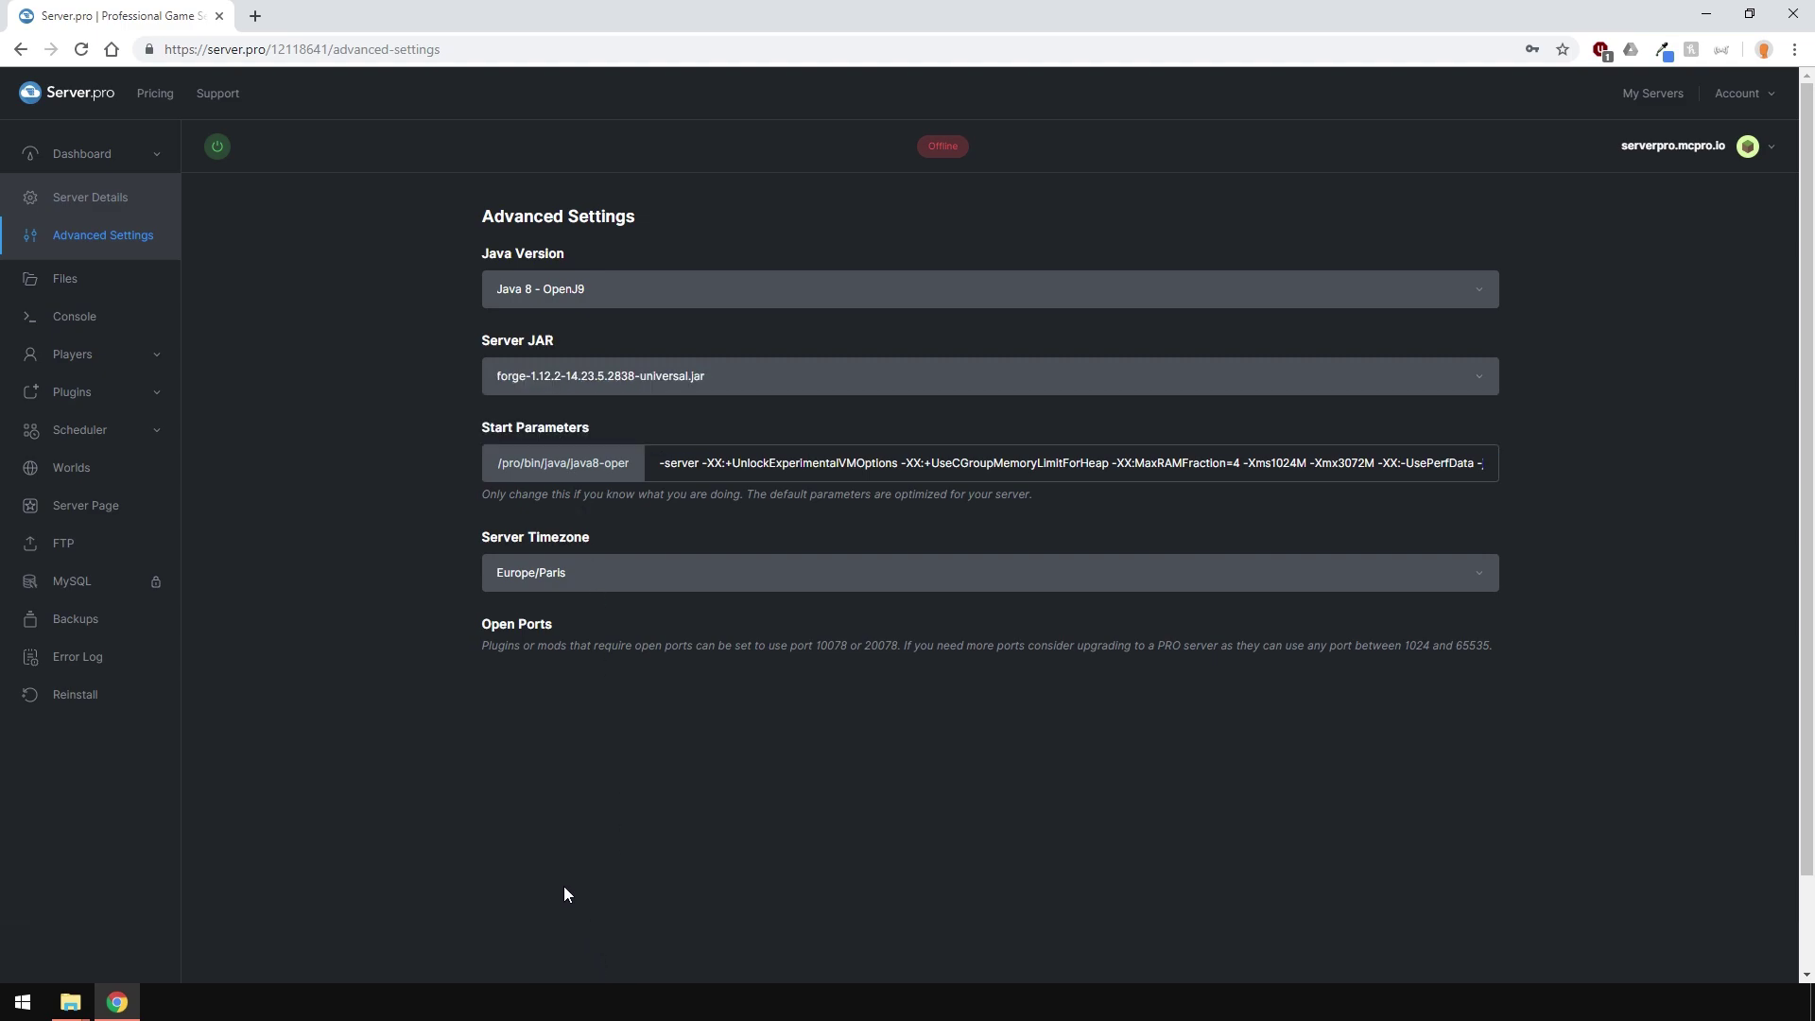
pyautogui.click(92, 157)
pyautogui.click(217, 147)
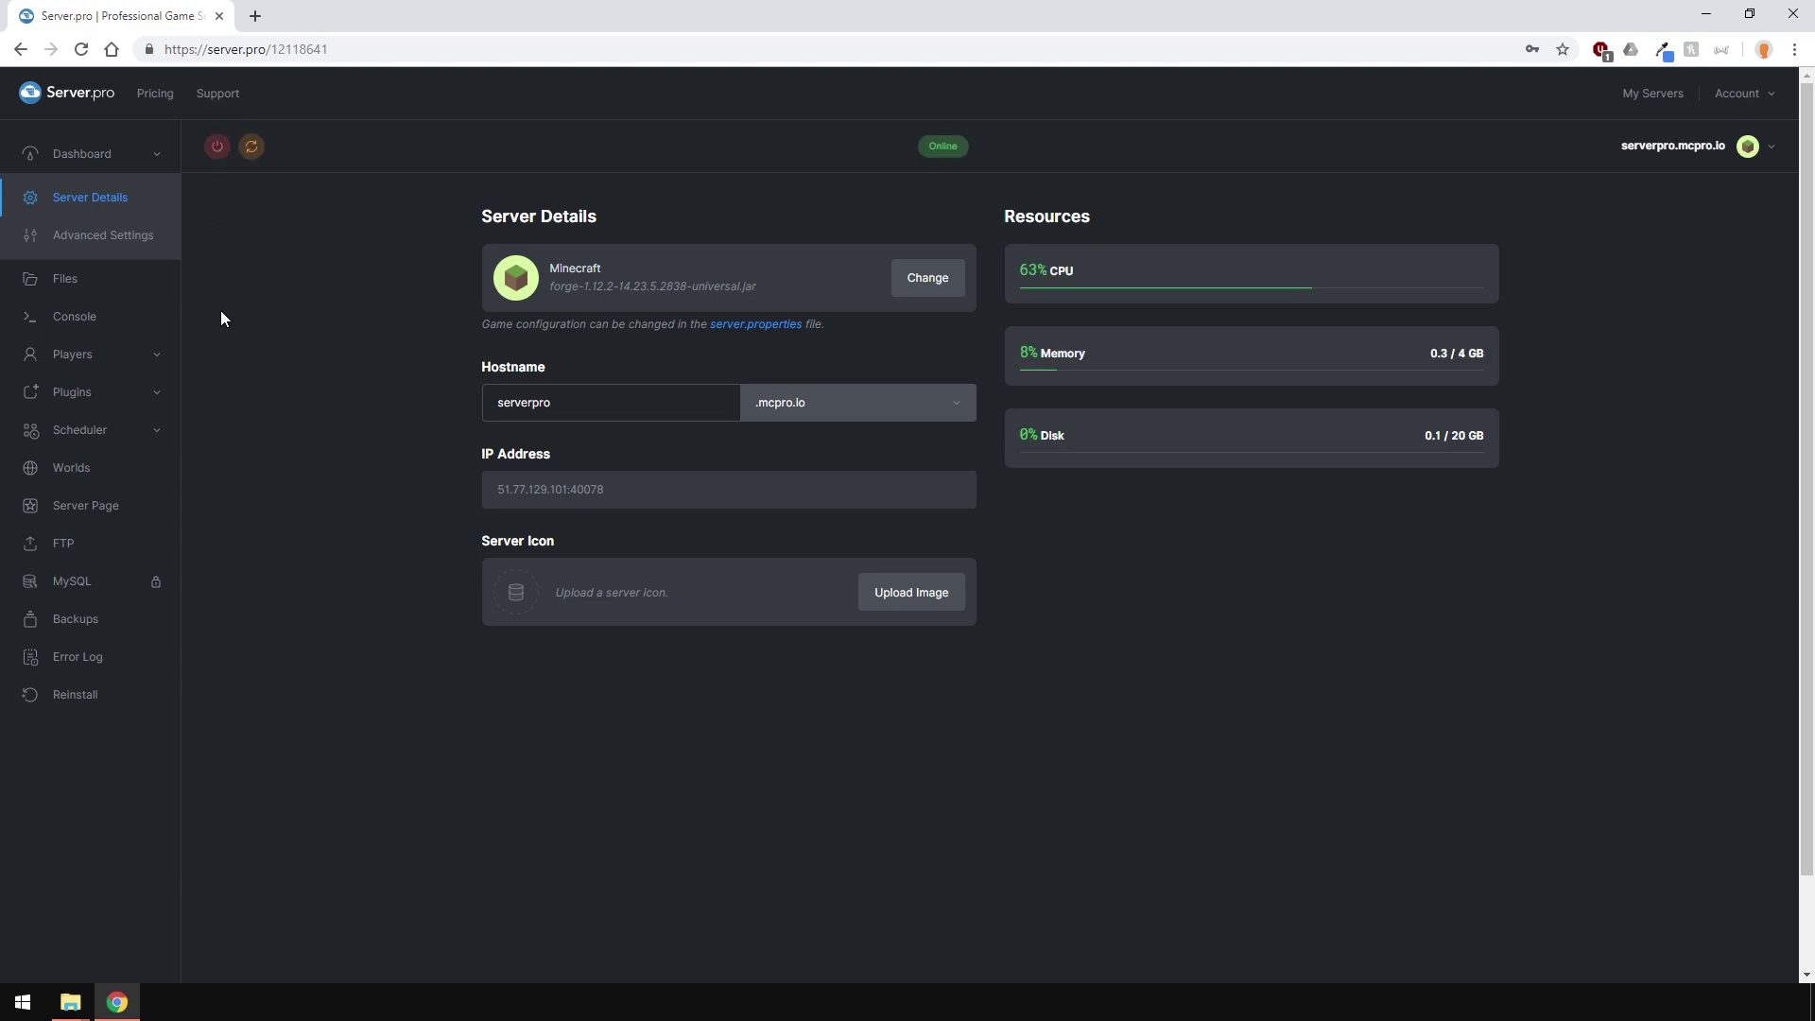
# Check the Forge startup log in Console, then view the new config, logs, mods and world folders
pyautogui.click(110, 319)
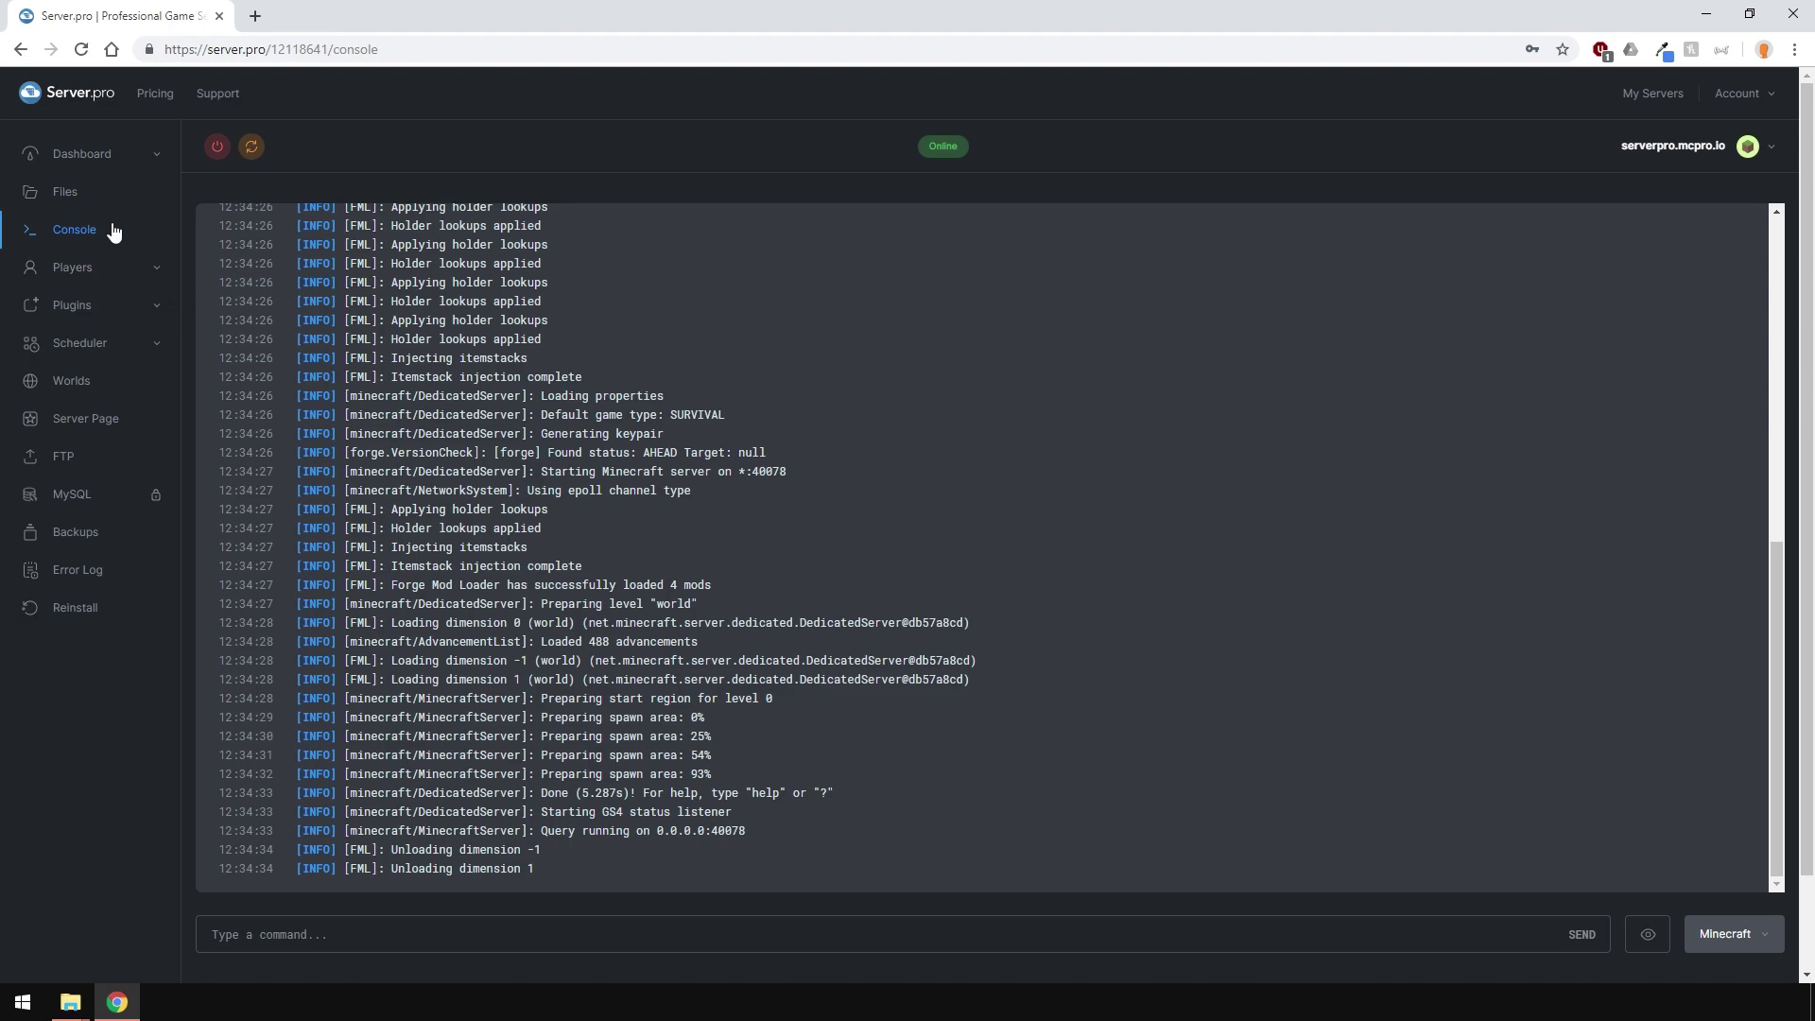
pyautogui.click(66, 191)
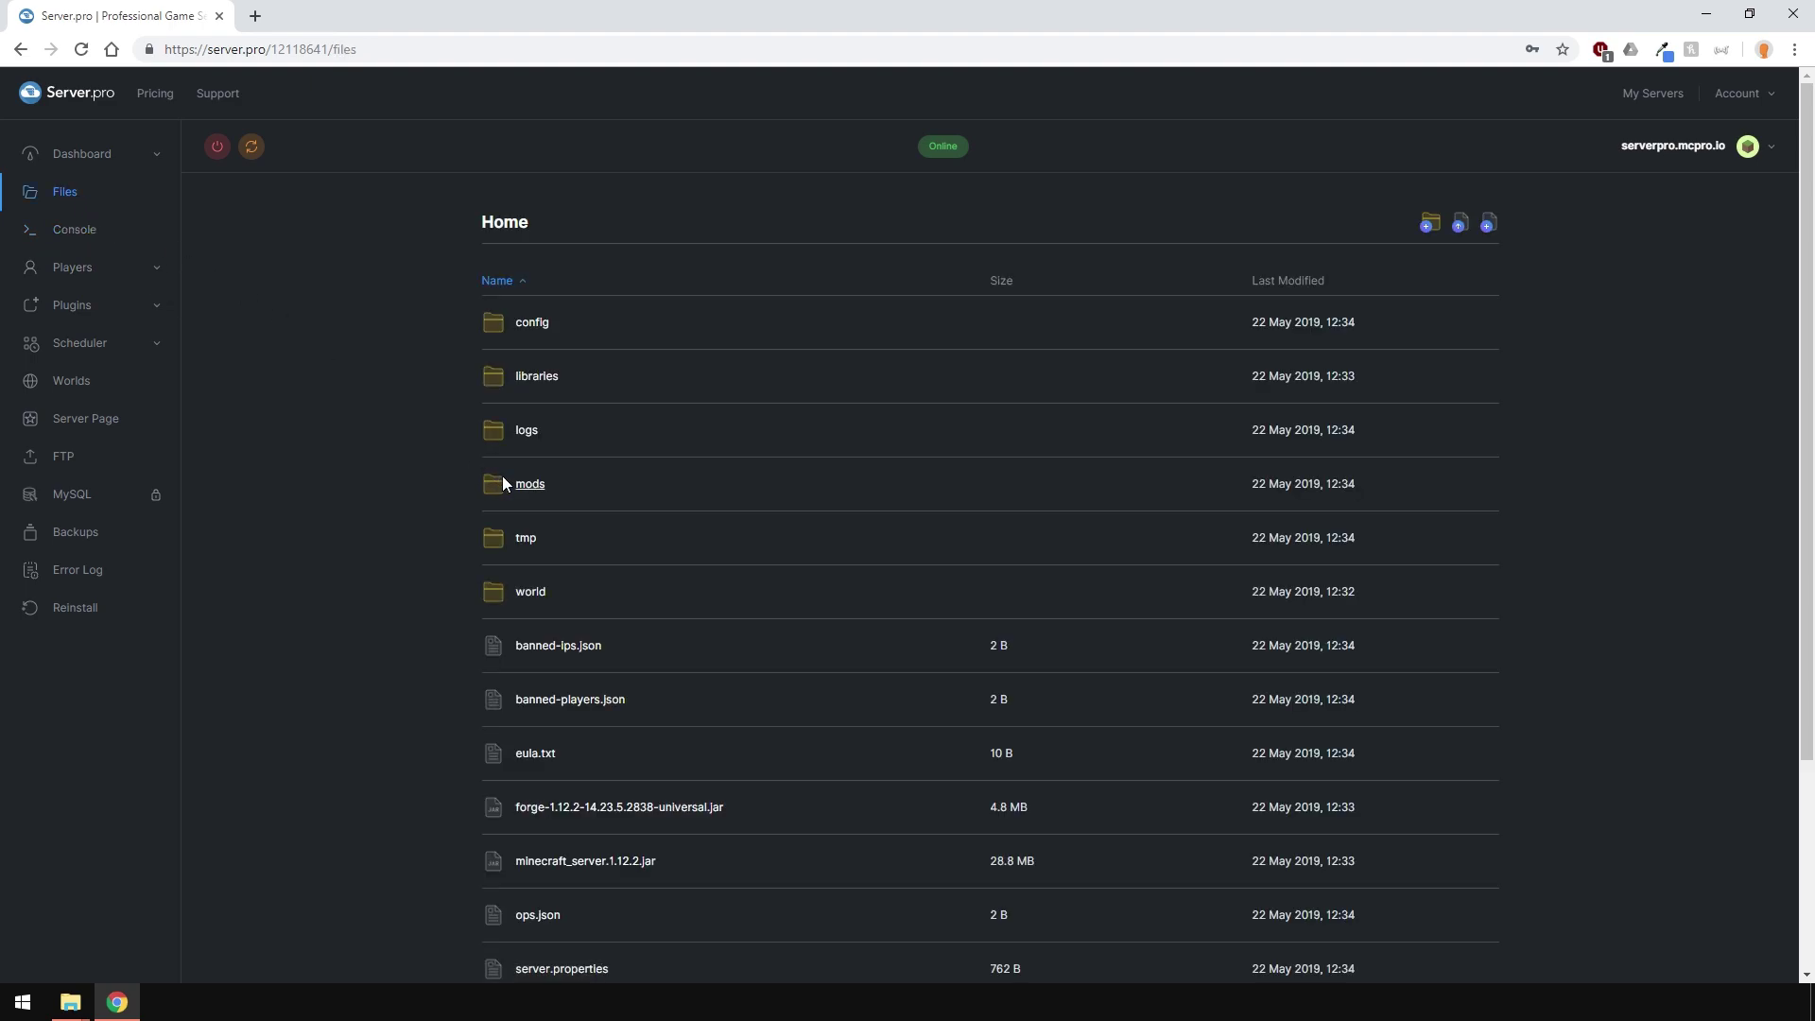